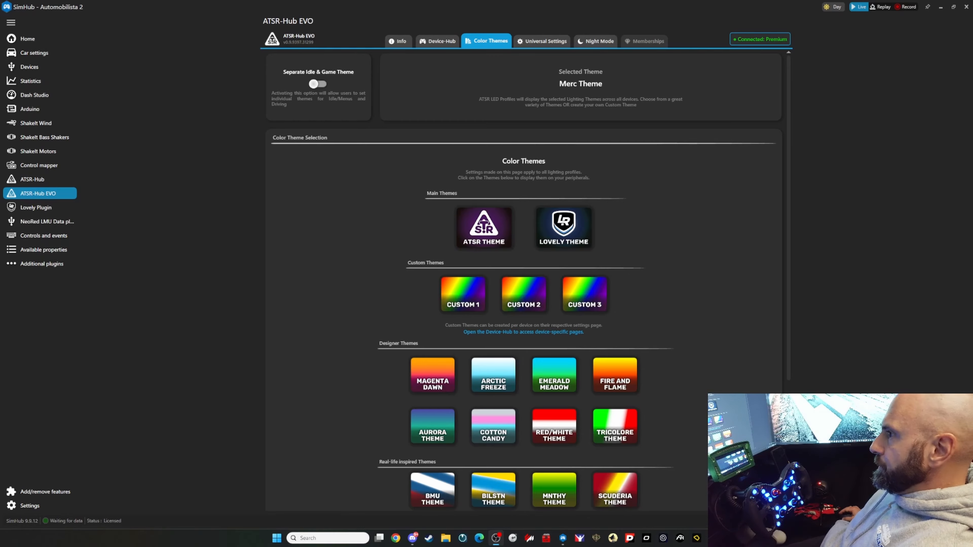
Open the Device-Hub of ATSR-Hub EVO and begin adding a new device.
{"action": "left_click", "coordinate": [39, 197]}
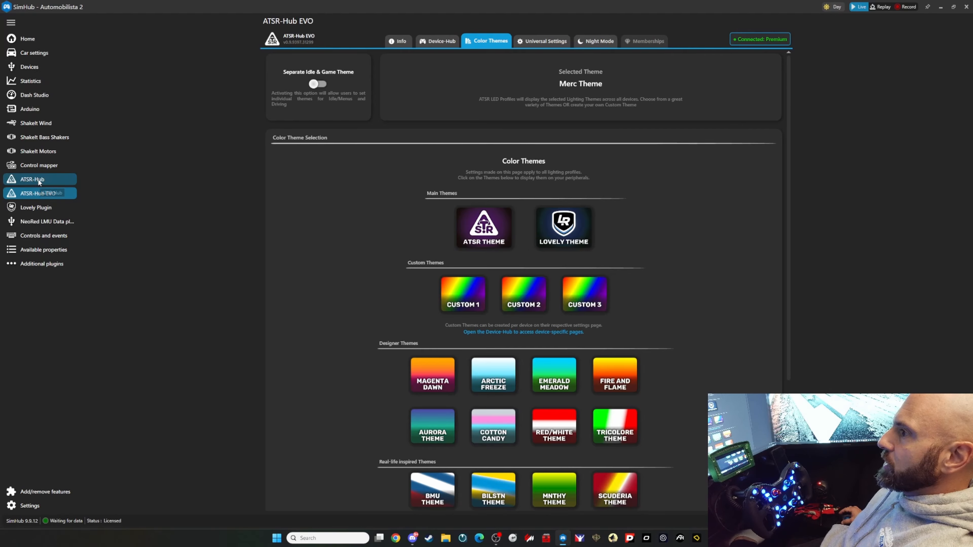
{"action": "left_click", "coordinate": [40, 195]}
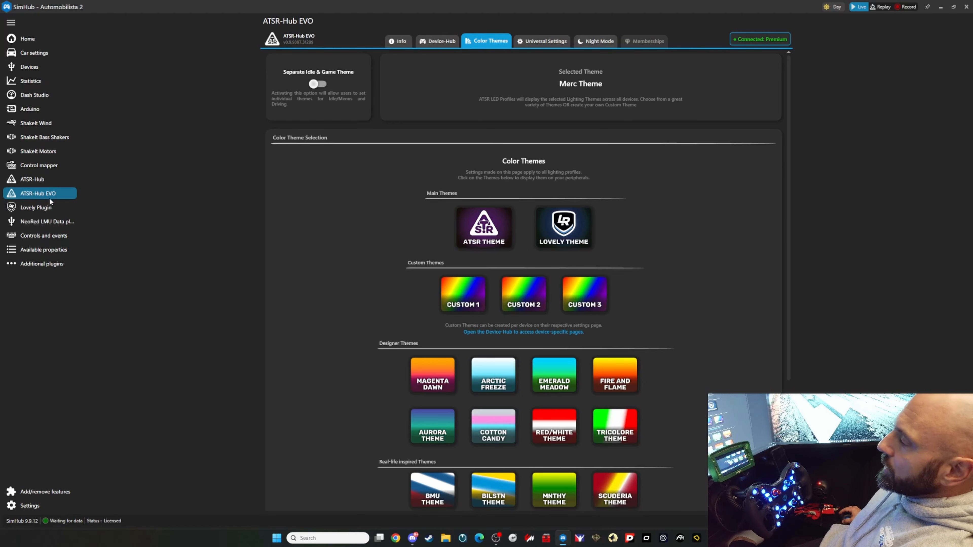
{"action": "left_click", "coordinate": [436, 44]}
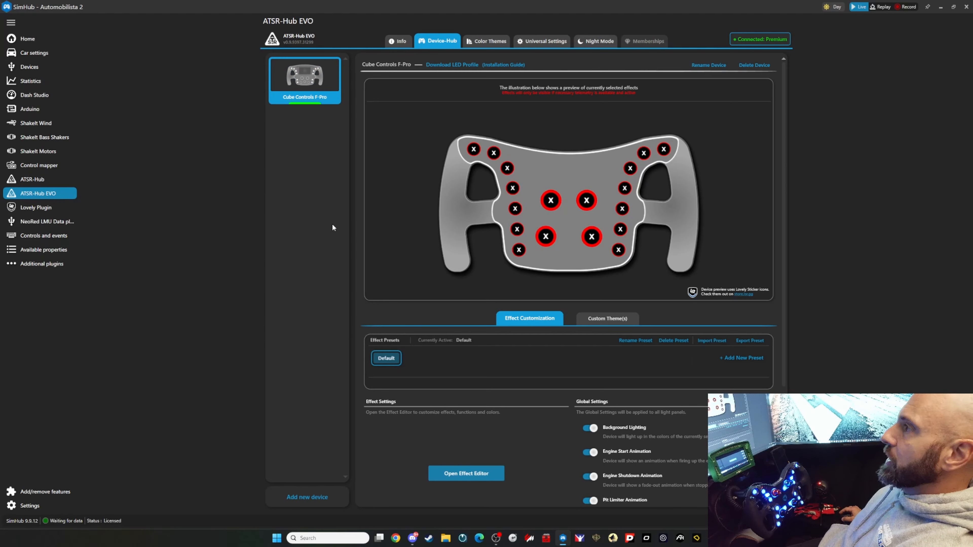
{"action": "left_click", "coordinate": [309, 498]}
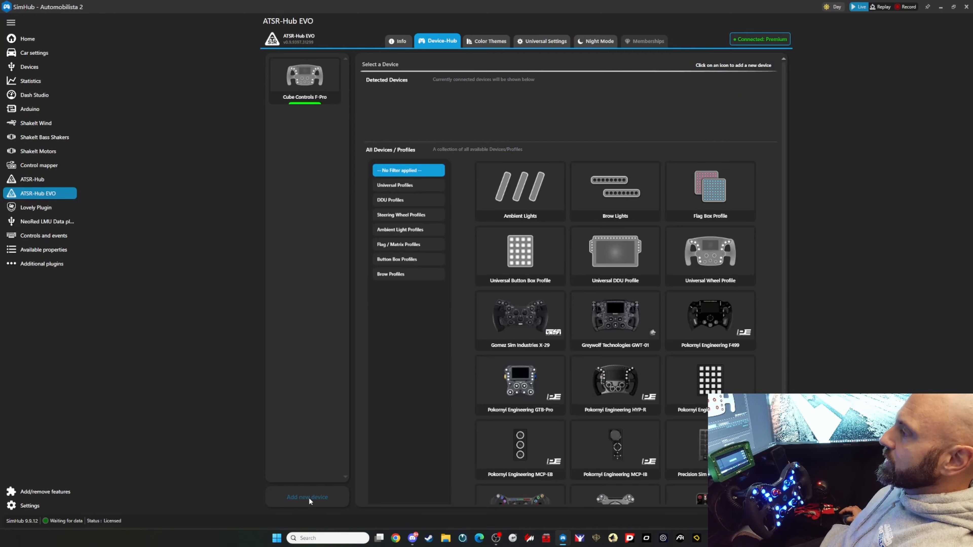
Start a Universal Wheel Profile, choose the GT3 Style illustration, and continue to the device layout.
{"action": "left_click", "coordinate": [714, 259]}
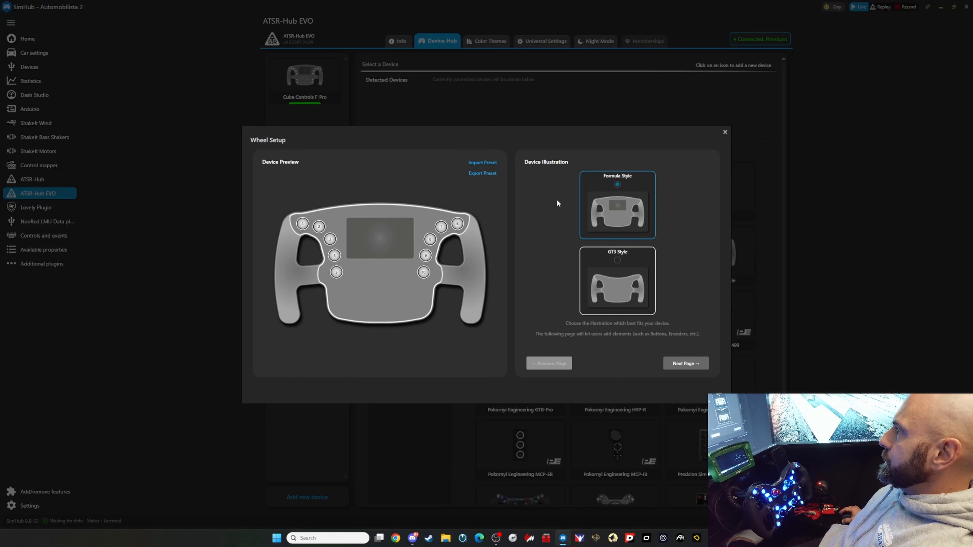
{"action": "left_click", "coordinate": [617, 261]}
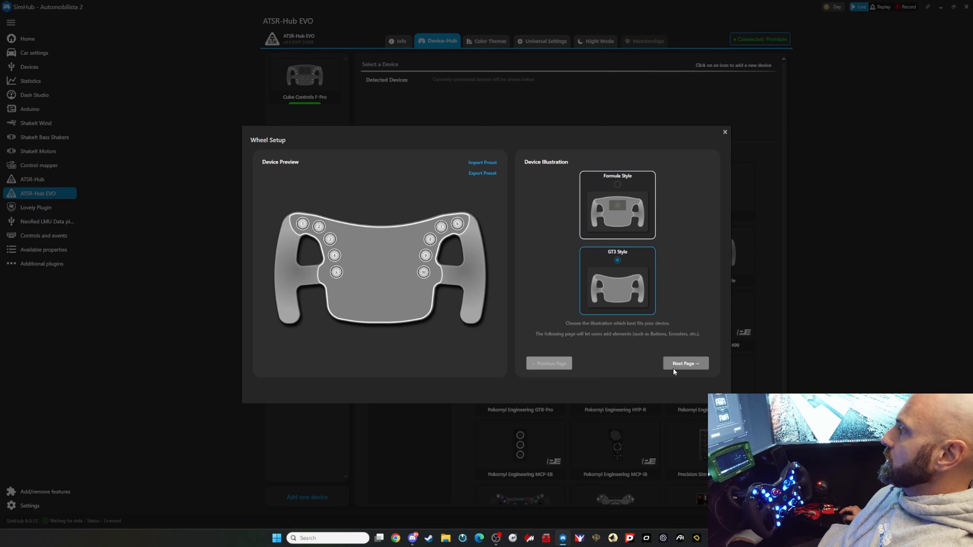
{"action": "left_click", "coordinate": [681, 365]}
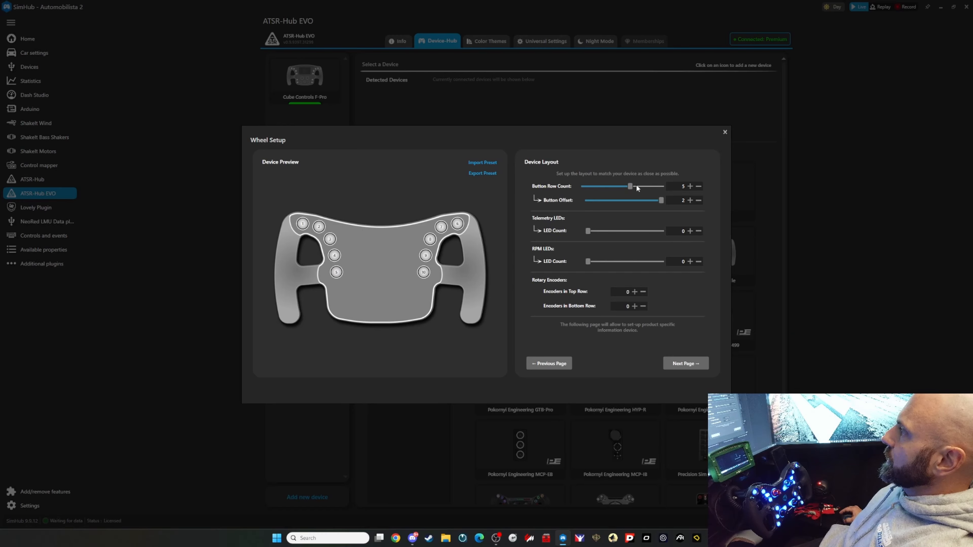
Lay out the wheel with 7 button rows, 2 rotary encoders in the top row and 2 in the bottom row.
{"action": "left_click_drag", "start_coordinate": [631, 186], "coordinate": [671, 188]}
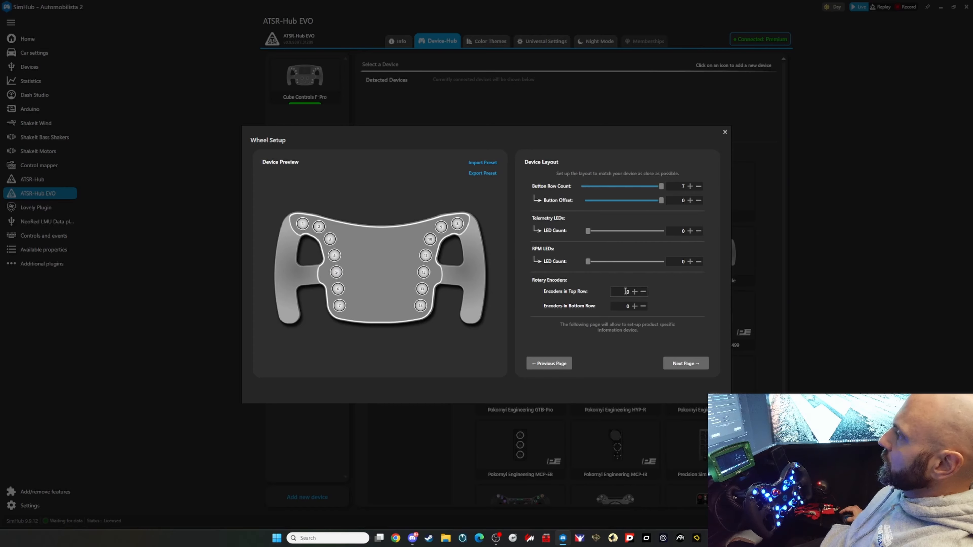
{"action": "left_click", "coordinate": [634, 292]}
{"action": "left_click", "coordinate": [634, 292]}
{"action": "left_click", "coordinate": [635, 307]}
{"action": "left_click", "coordinate": [635, 307]}
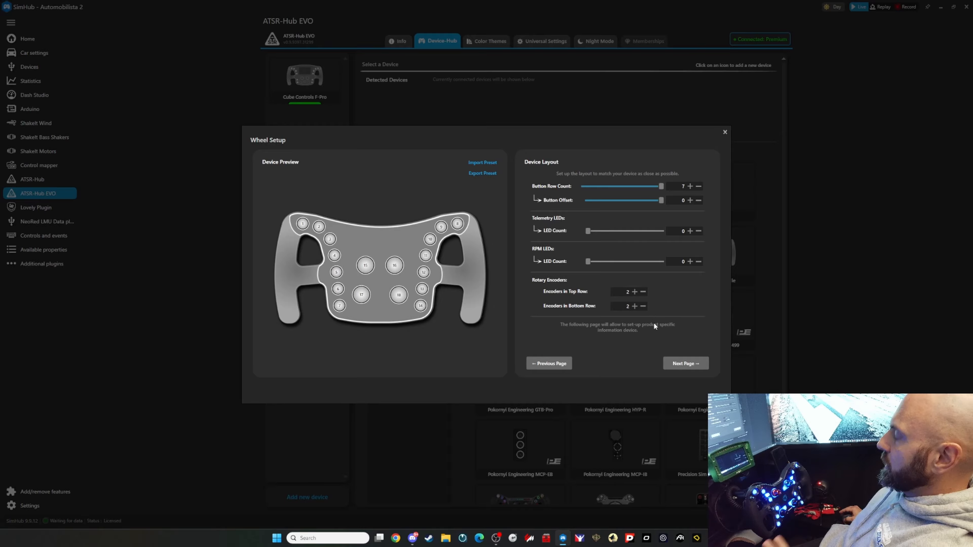
{"action": "left_click", "coordinate": [675, 362]}
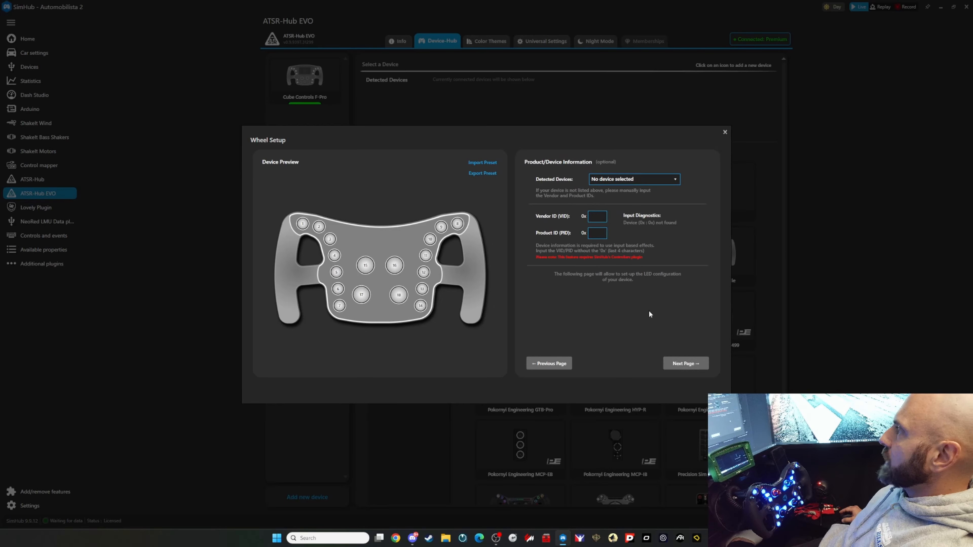
Choose F-PRO as the detected device and continue to the LED configuration.
{"action": "left_click", "coordinate": [647, 180]}
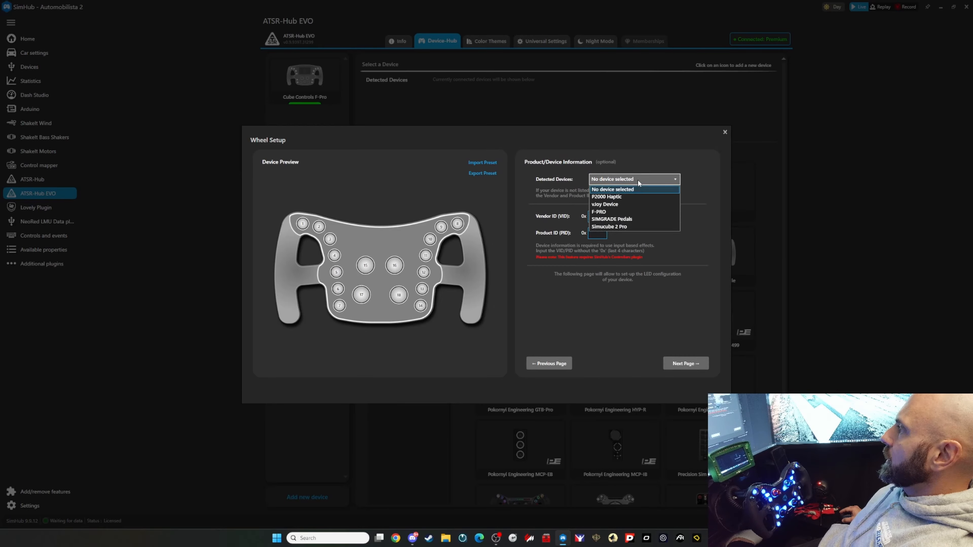
{"action": "left_click", "coordinate": [611, 212]}
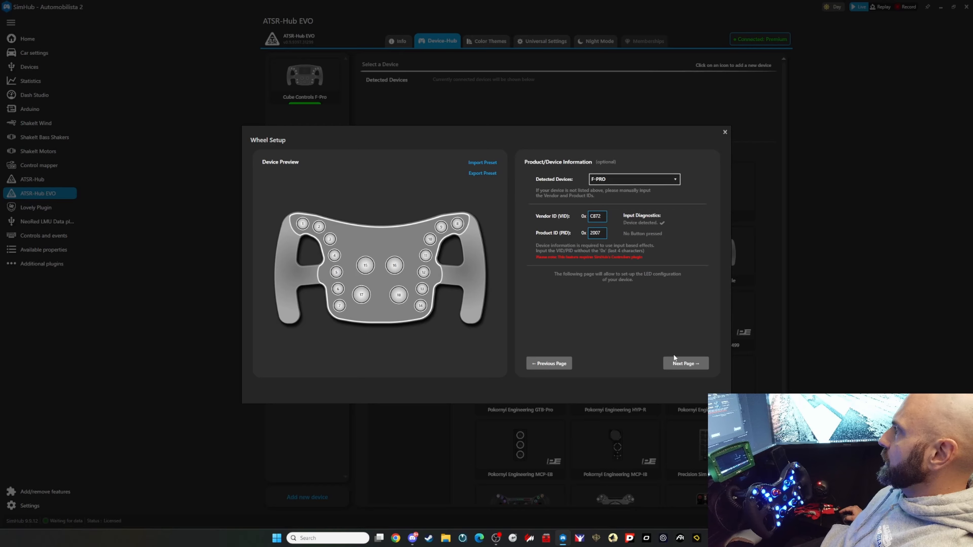
{"action": "left_click", "coordinate": [682, 364]}
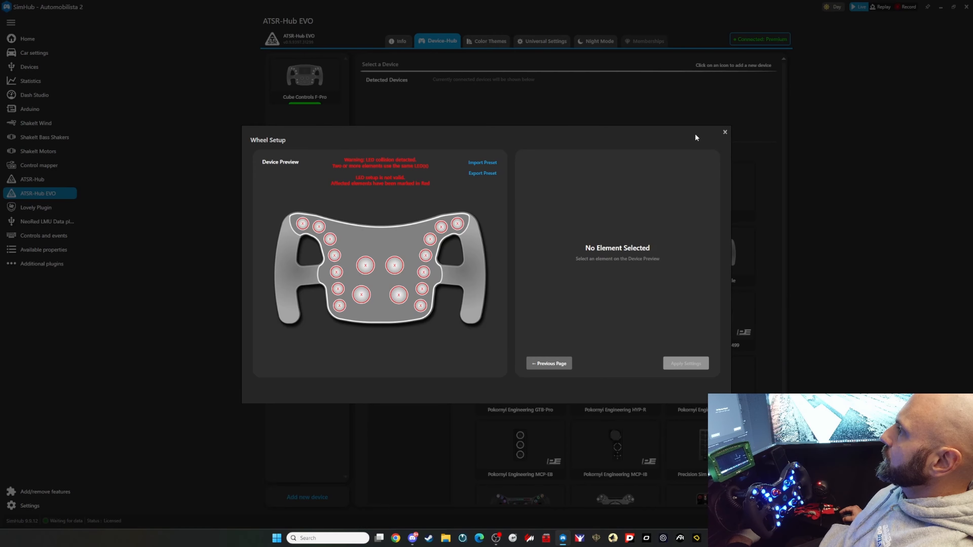
Close the wheel setup and cancel exporting its preset.
{"action": "left_click", "coordinate": [725, 132]}
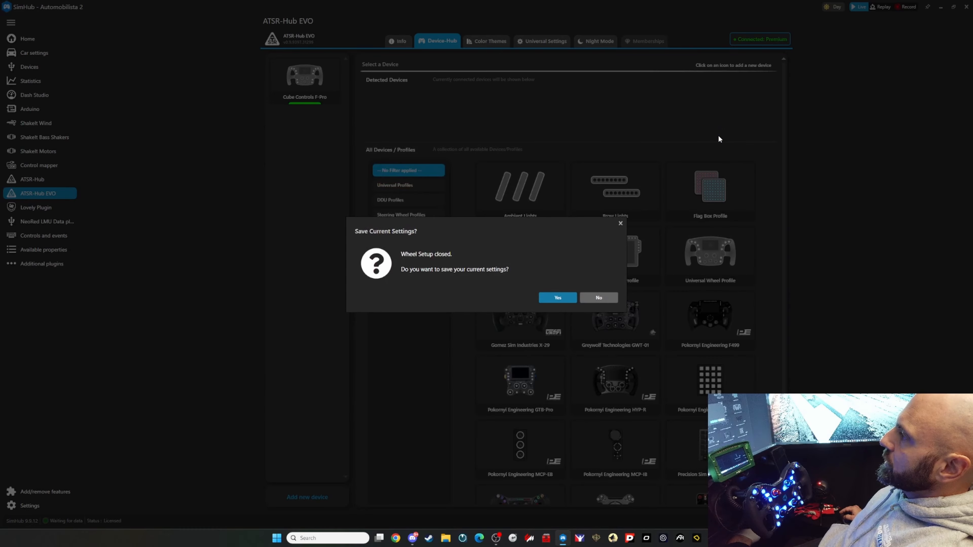
{"action": "left_click", "coordinate": [565, 298]}
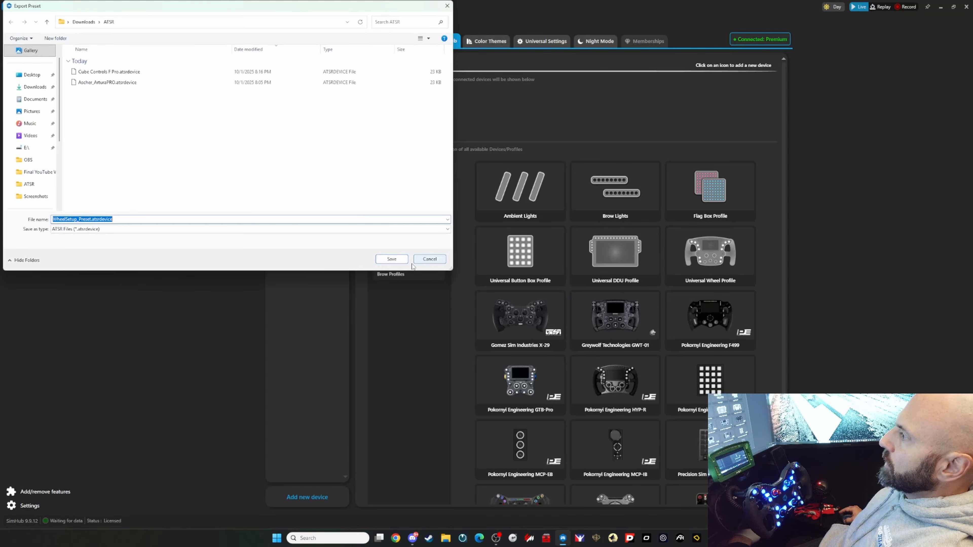
{"action": "left_click", "coordinate": [422, 260]}
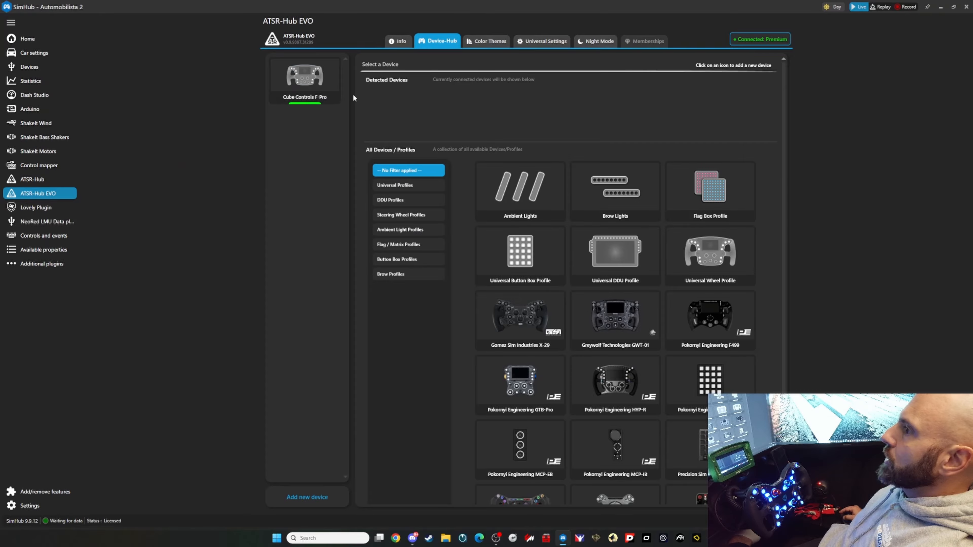
Examine the LED numbering in the default colors of the Cube Controls F-PRO's blue static lighting preset.
{"action": "left_click", "coordinate": [36, 68]}
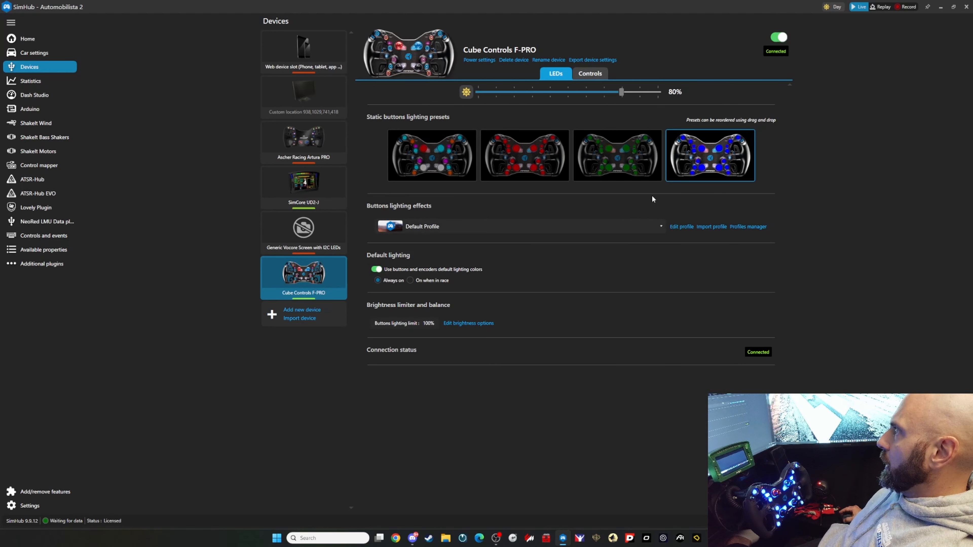
{"action": "left_click", "coordinate": [712, 172]}
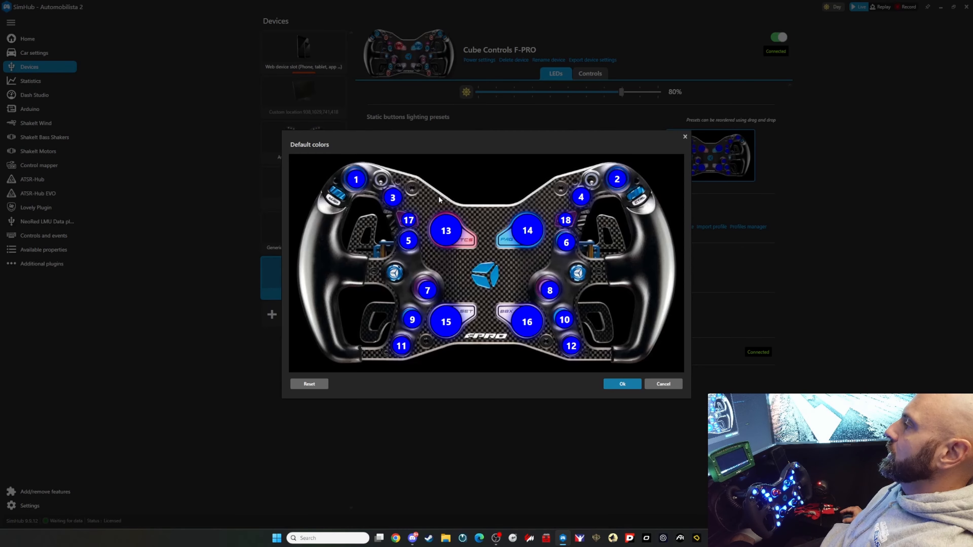
{"action": "left_click", "coordinate": [655, 384]}
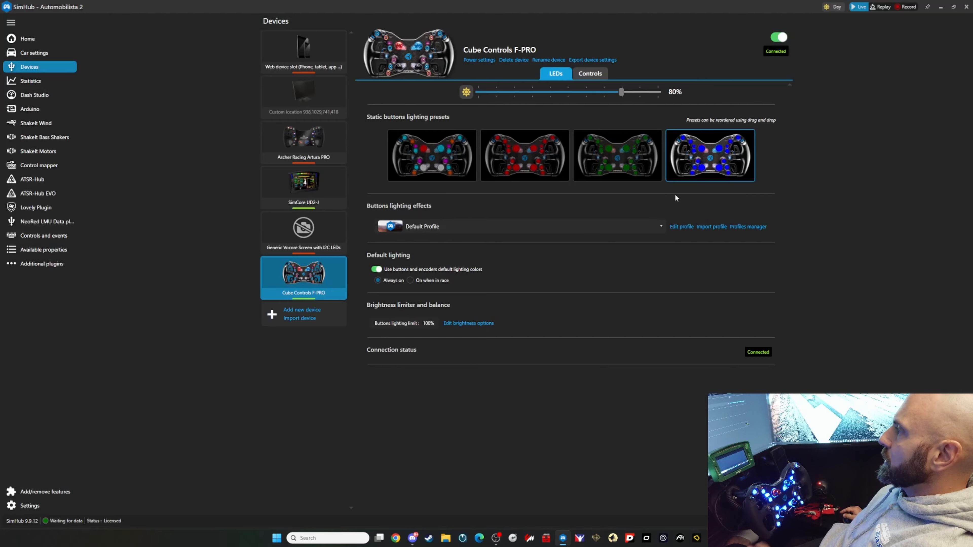
{"action": "mouse_move", "coordinate": [731, 151]}
{"action": "left_click", "coordinate": [710, 172]}
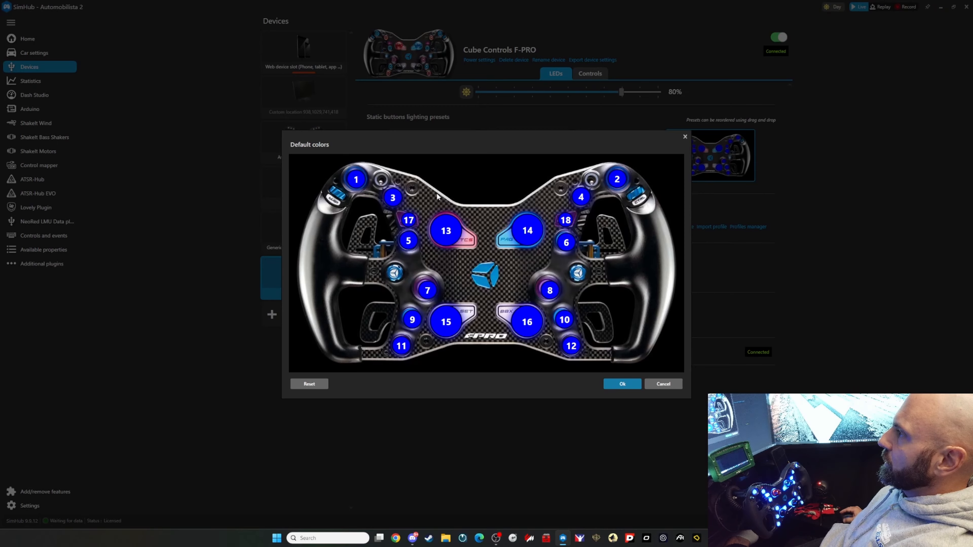
{"action": "left_click", "coordinate": [665, 386]}
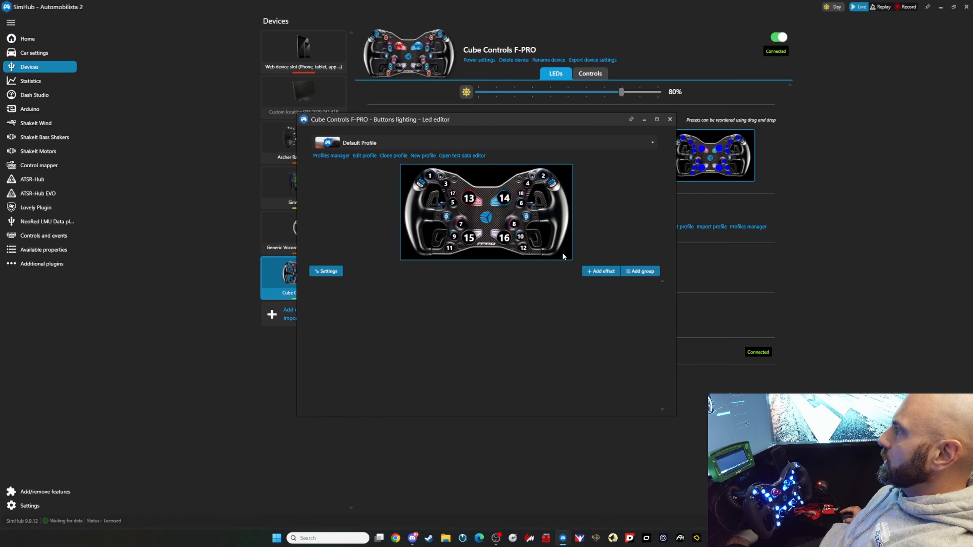
Add the Abs ON status effect to the F-PRO's Default Profile for buttons lighting and expand its settings.
{"action": "left_click", "coordinate": [597, 270]}
{"action": "scroll", "coordinate": [512, 254], "scroll_direction": "down", "scroll_amount": 4}
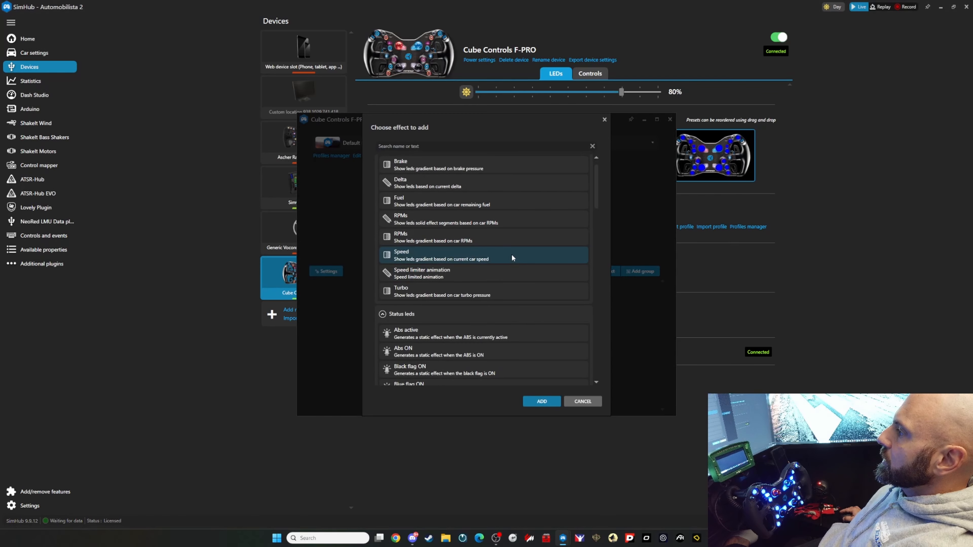
{"action": "left_click", "coordinate": [449, 299]}
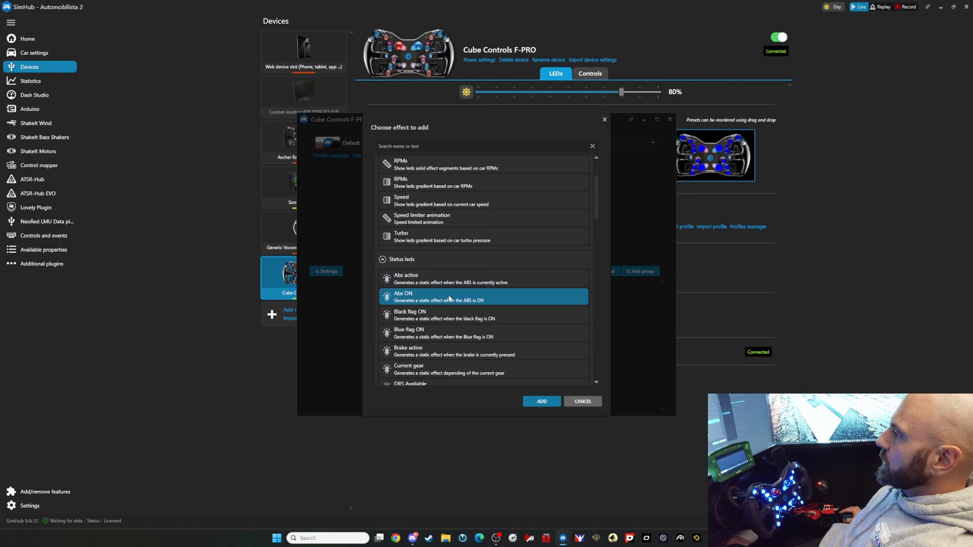
{"action": "left_click", "coordinate": [534, 401]}
{"action": "left_click", "coordinate": [316, 289]}
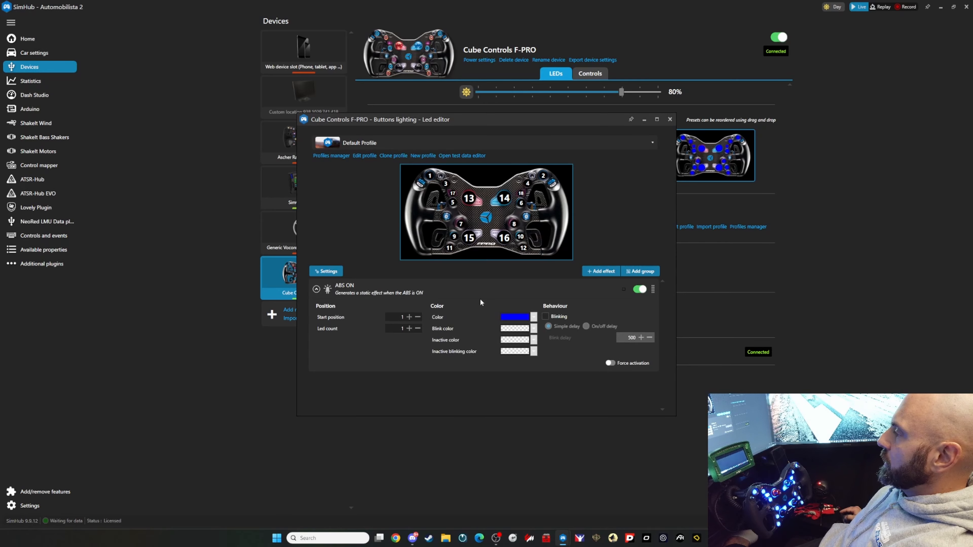
Force activation of the ABS ON effect and set its color to orange-red.
{"action": "left_click", "coordinate": [610, 363]}
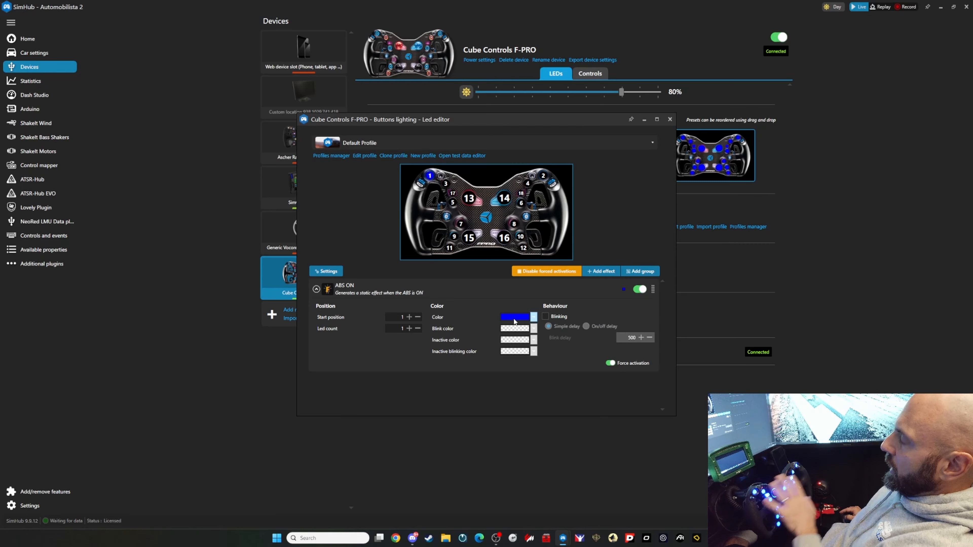
{"action": "mouse_move", "coordinate": [711, 166]}
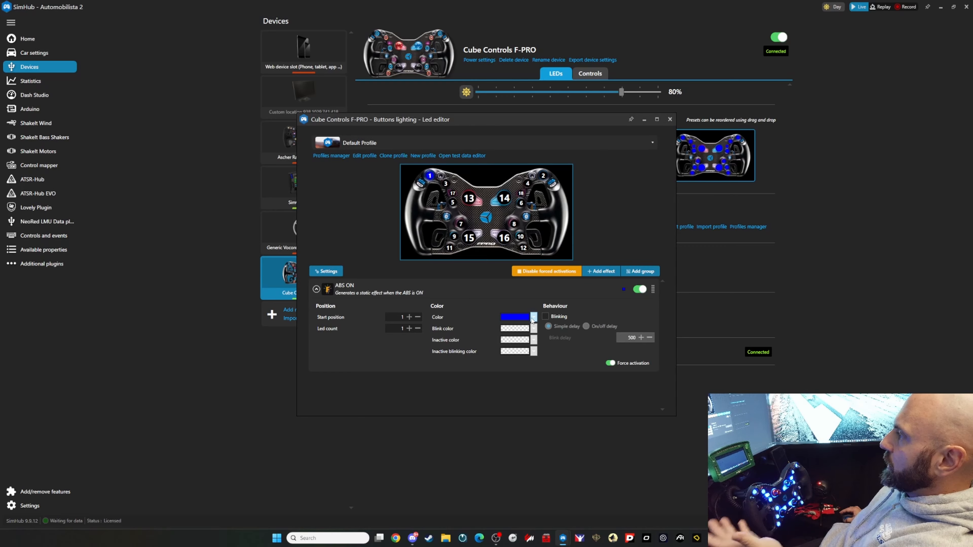
{"action": "left_click", "coordinate": [533, 317]}
{"action": "left_click", "coordinate": [525, 354]}
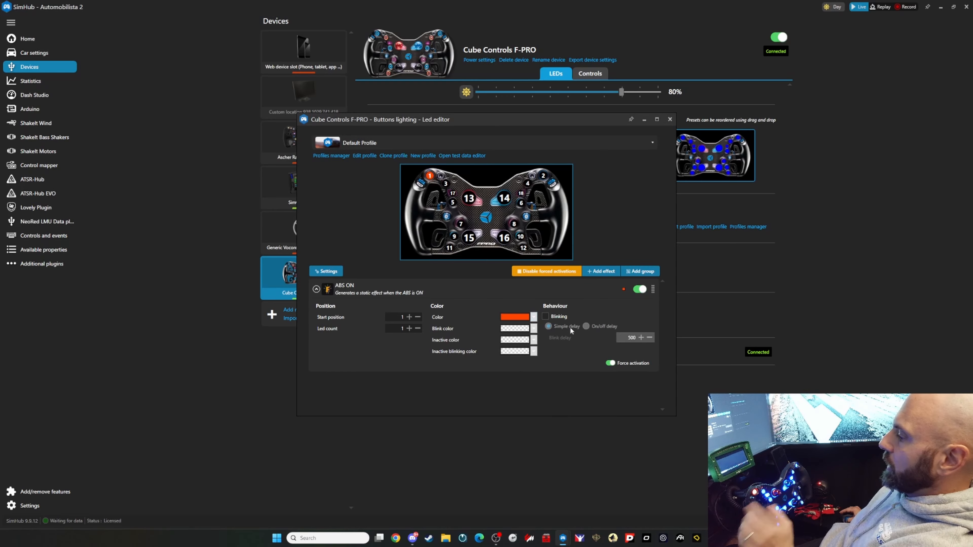
Step the ABS ON effect's start position up one LED at a time to 17.
{"action": "left_click", "coordinate": [409, 317]}
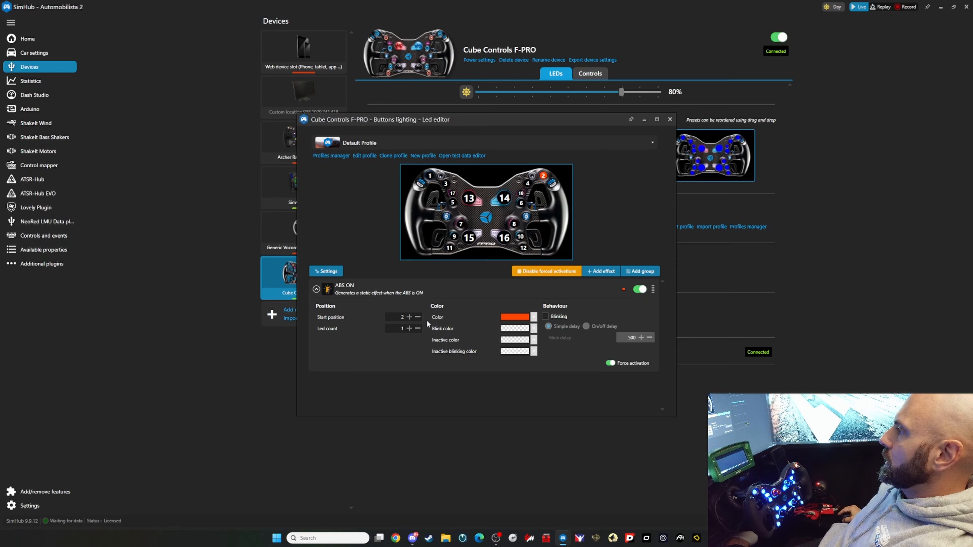
{"action": "left_click", "coordinate": [410, 317]}
{"action": "left_click", "coordinate": [409, 317]}
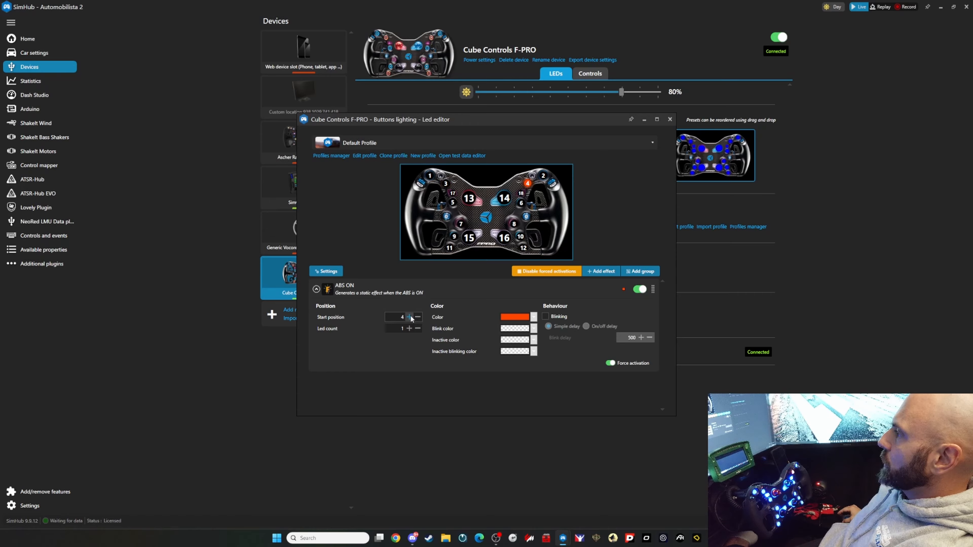
{"action": "left_click", "coordinate": [409, 317]}
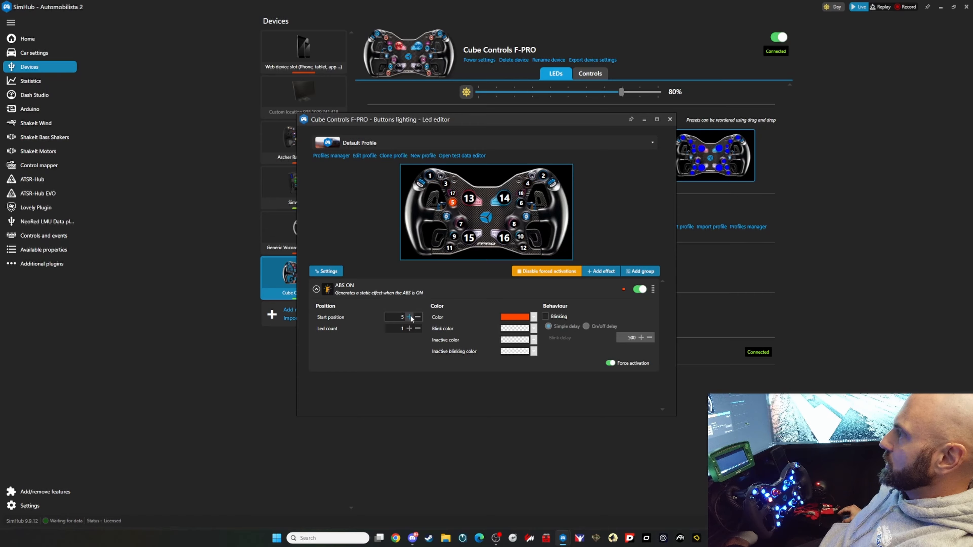
{"action": "left_click", "coordinate": [409, 317]}
{"action": "left_click", "coordinate": [409, 317]}
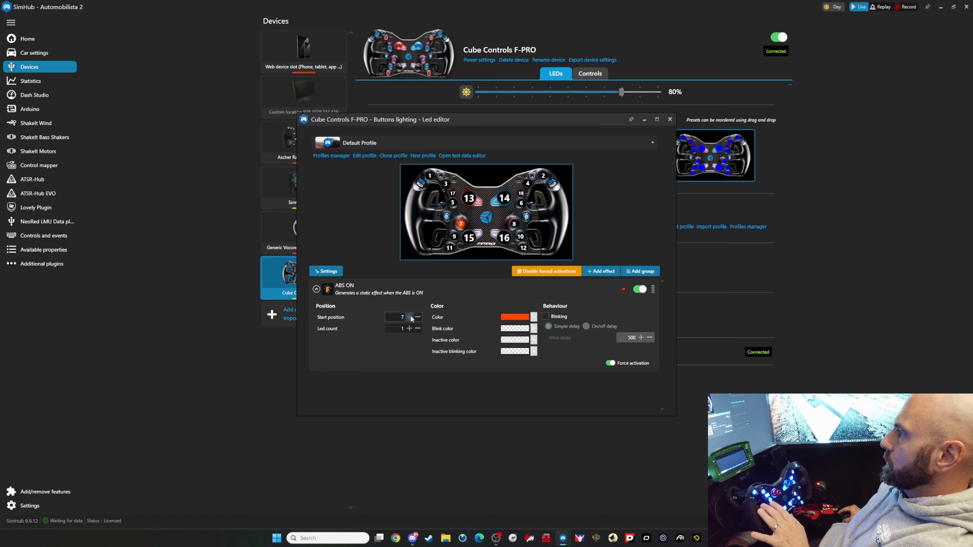
{"action": "left_click", "coordinate": [409, 317]}
{"action": "left_click", "coordinate": [409, 317]}
{"action": "left_click", "coordinate": [409, 316]}
{"action": "left_click", "coordinate": [409, 317]}
{"action": "left_click", "coordinate": [409, 317]}
{"action": "left_click", "coordinate": [409, 317]}
{"action": "left_click", "coordinate": [409, 317]}
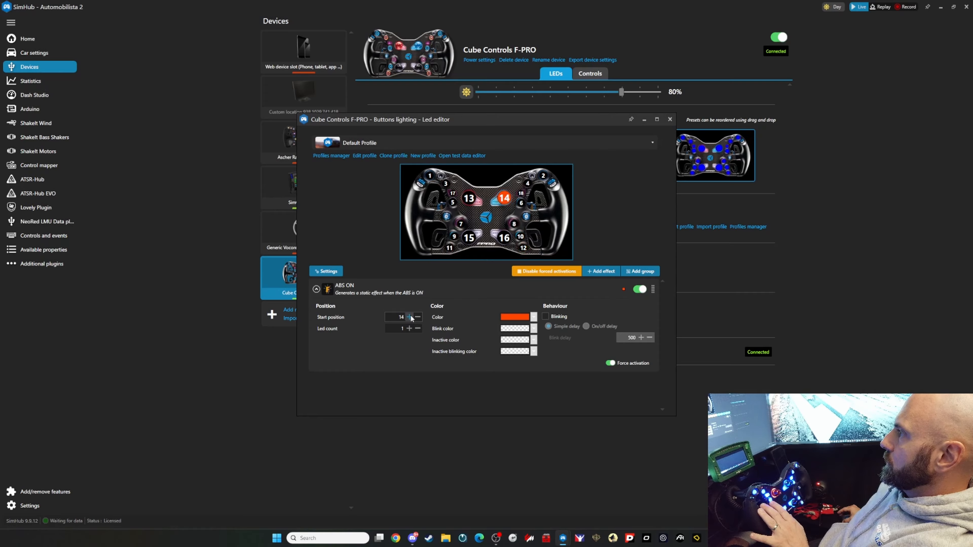
{"action": "left_click", "coordinate": [409, 317]}
{"action": "left_click", "coordinate": [409, 317]}
{"action": "left_click", "coordinate": [409, 317]}
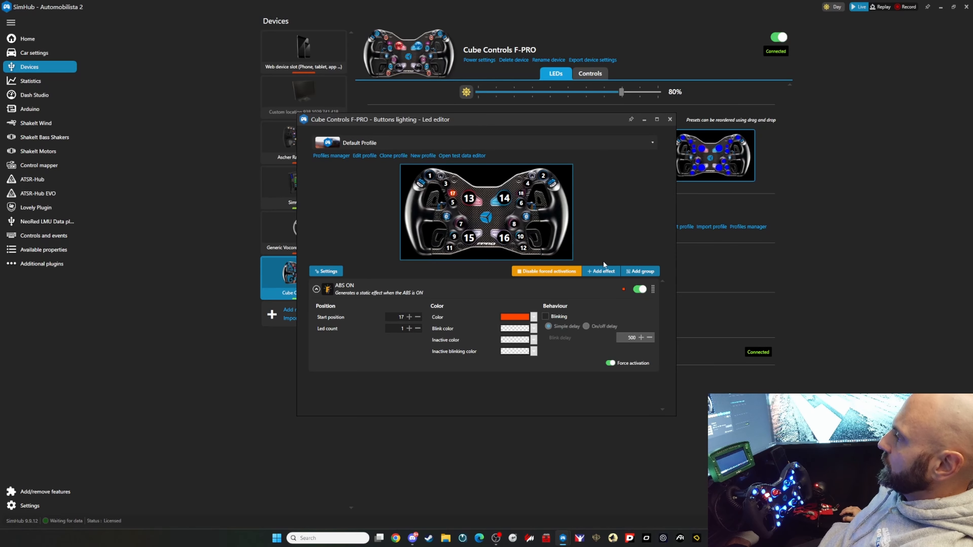
Close the LED editor and return to the ATSR-Hub EVO page.
{"action": "left_click", "coordinate": [669, 120]}
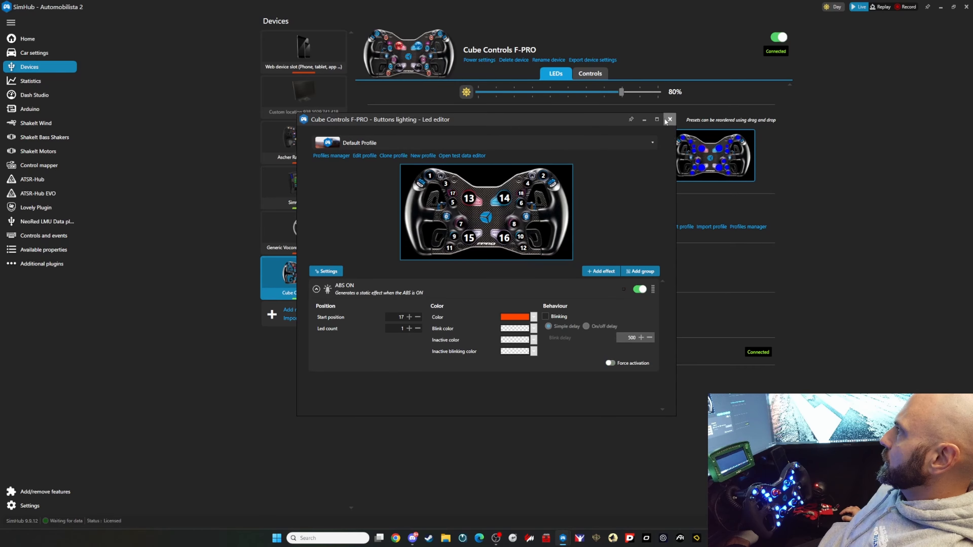
{"action": "left_click", "coordinate": [40, 194]}
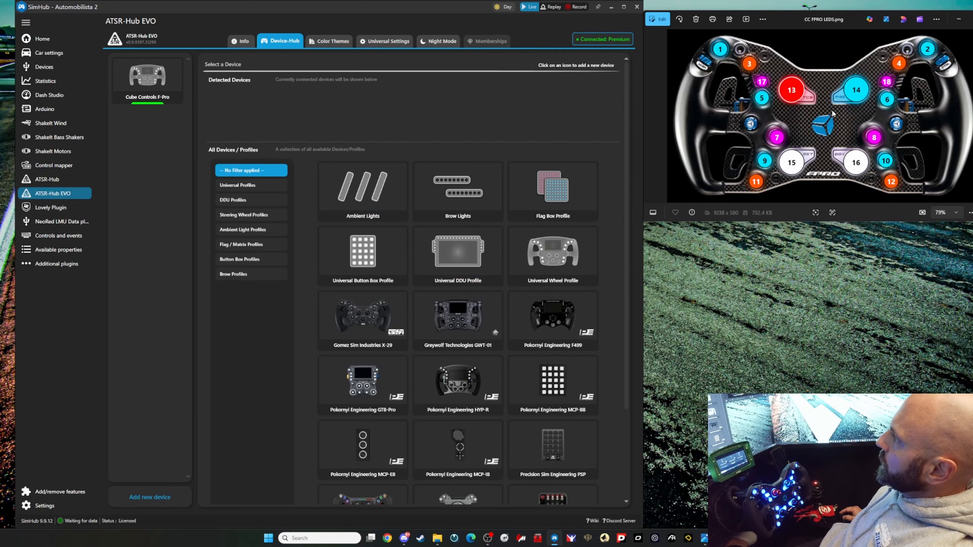
Add a new Universal Wheel Profile device and choose the GT3 Style illustration for it.
{"action": "mouse_move", "coordinate": [781, 222]}
{"action": "left_mouse_down"}
{"action": "mouse_move", "coordinate": [778, 269]}
{"action": "mouse_move", "coordinate": [776, 240]}
{"action": "left_mouse_up"}
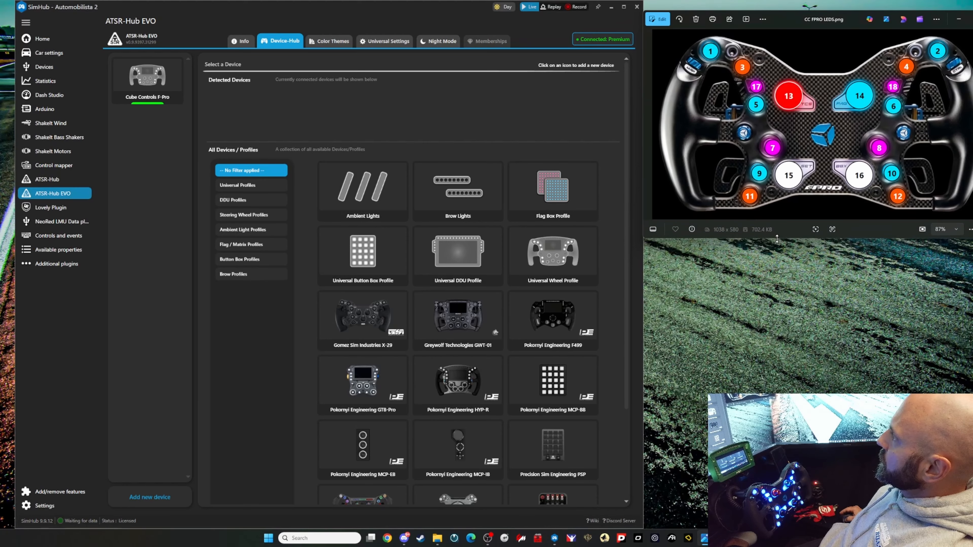
{"action": "left_click", "coordinate": [166, 491]}
{"action": "left_click", "coordinate": [164, 489]}
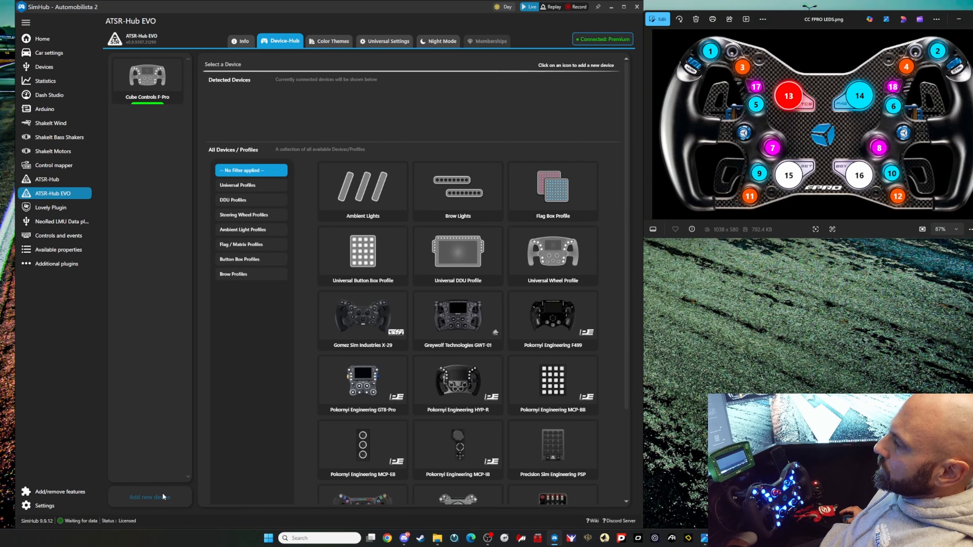
{"action": "left_click", "coordinate": [524, 259]}
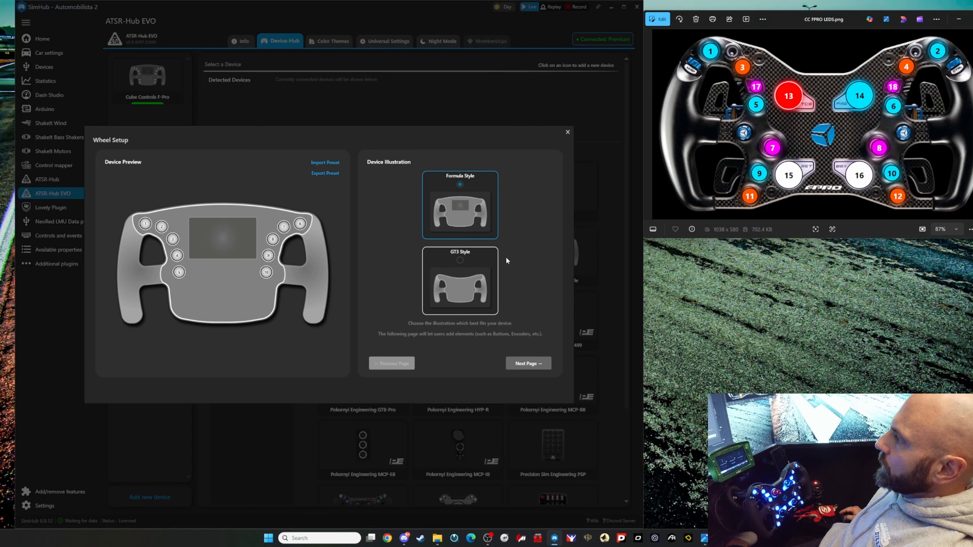
{"action": "left_click", "coordinate": [460, 262]}
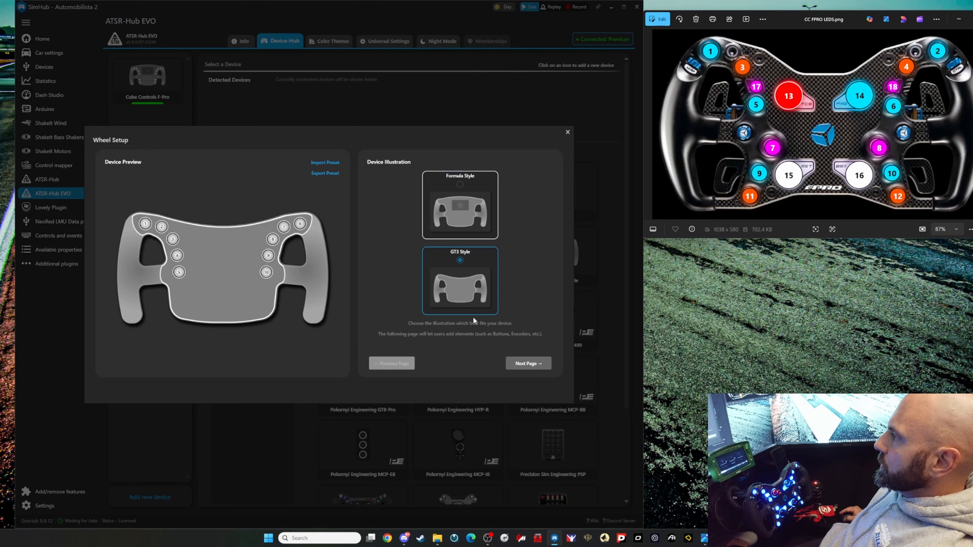
{"action": "left_click", "coordinate": [515, 362]}
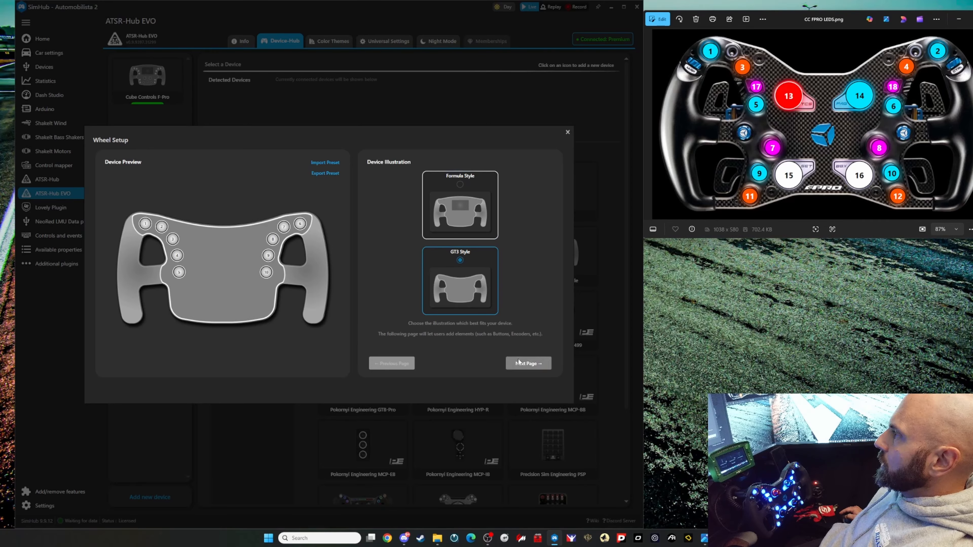
Set the device layout to a button row count of 7, with 2 encoders in the top row and 2 in the bottom row.
{"action": "left_click_drag", "start_coordinate": [476, 186], "coordinate": [546, 186]}
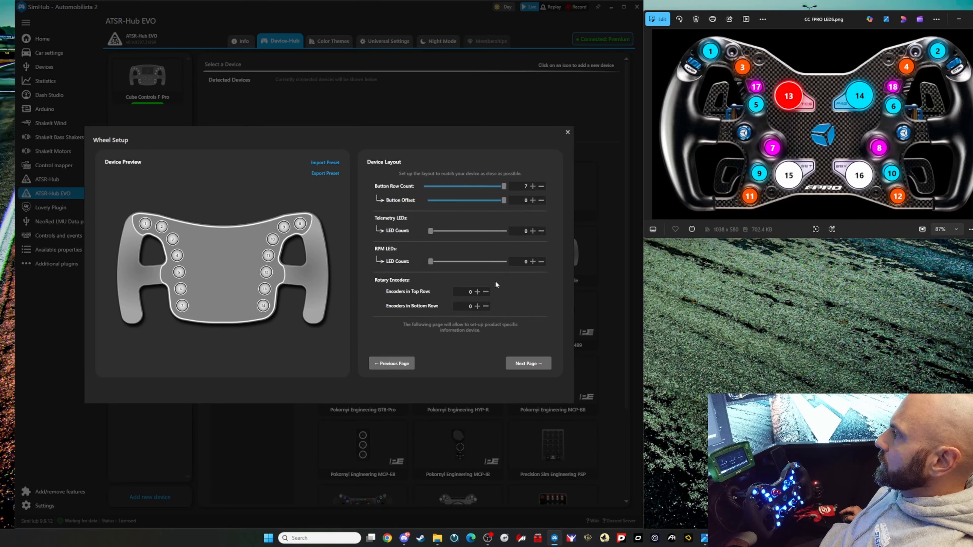
{"action": "left_click", "coordinate": [477, 291]}
{"action": "left_click", "coordinate": [476, 292]}
{"action": "left_click", "coordinate": [477, 306]}
{"action": "left_click", "coordinate": [477, 306]}
{"action": "left_click", "coordinate": [528, 363]}
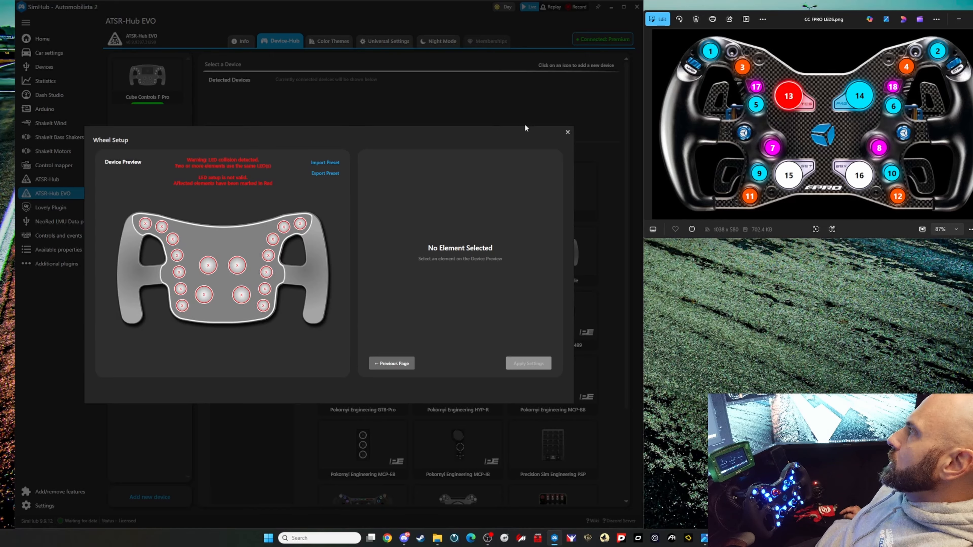
Check Button 1's settings, then set the LED start index to 1 for Button 8 and 2 for Button 2.
{"action": "left_click", "coordinate": [145, 223]}
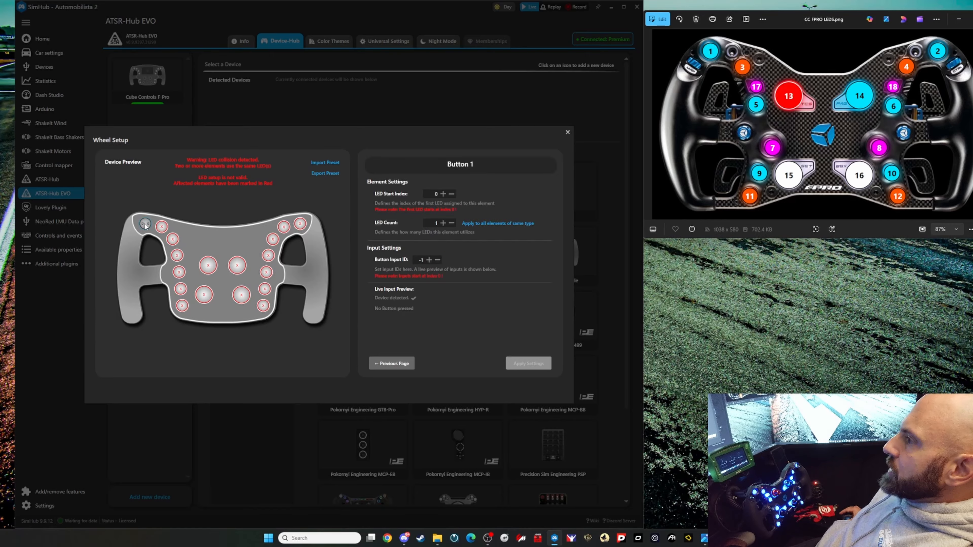
{"action": "left_click", "coordinate": [300, 224]}
{"action": "left_click", "coordinate": [443, 193]}
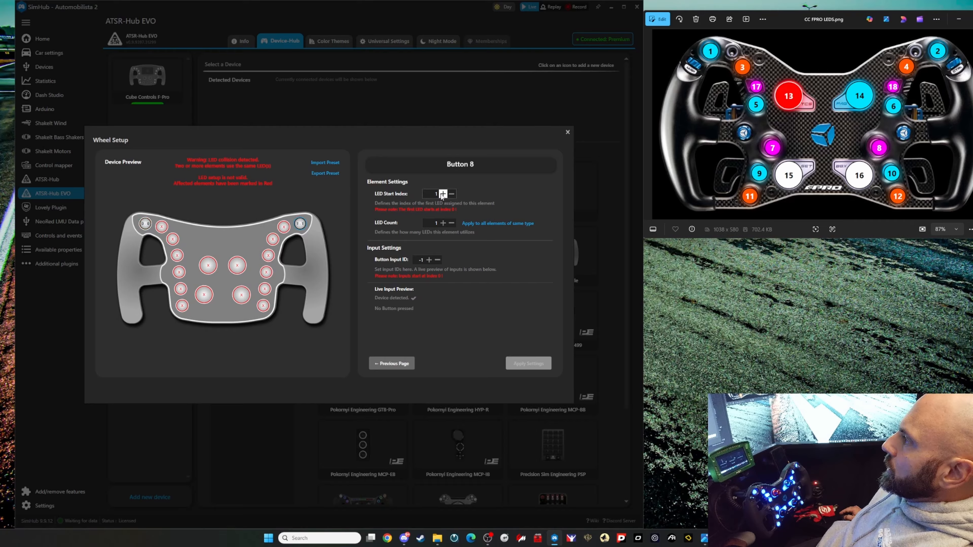
{"action": "left_click", "coordinate": [162, 227]}
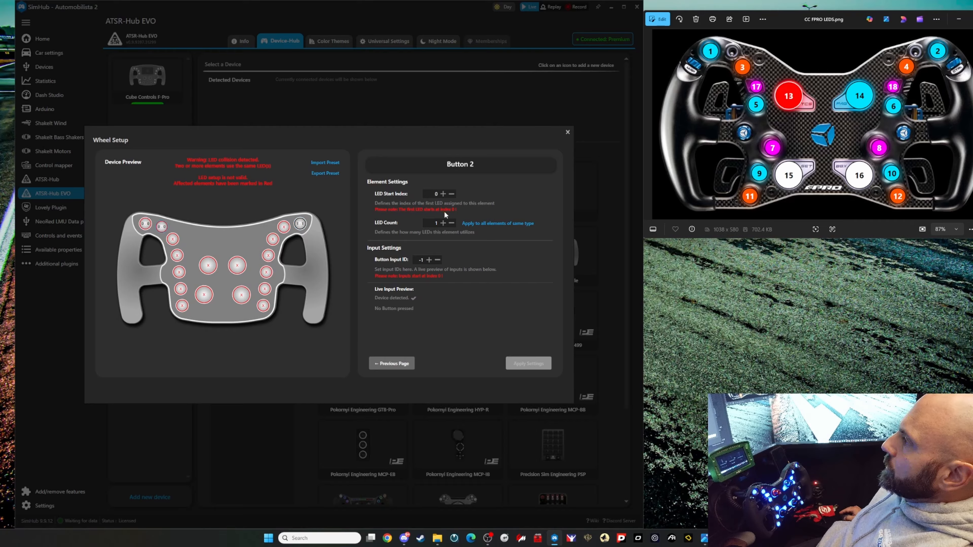
{"action": "left_click", "coordinate": [443, 195]}
{"action": "left_click", "coordinate": [443, 195]}
Set the LED start index to 3 for Button 9 and 4 for Button 4.
{"action": "left_click", "coordinate": [283, 227]}
{"action": "left_click", "coordinate": [443, 195]}
{"action": "left_click", "coordinate": [443, 195]}
{"action": "left_click", "coordinate": [443, 195]}
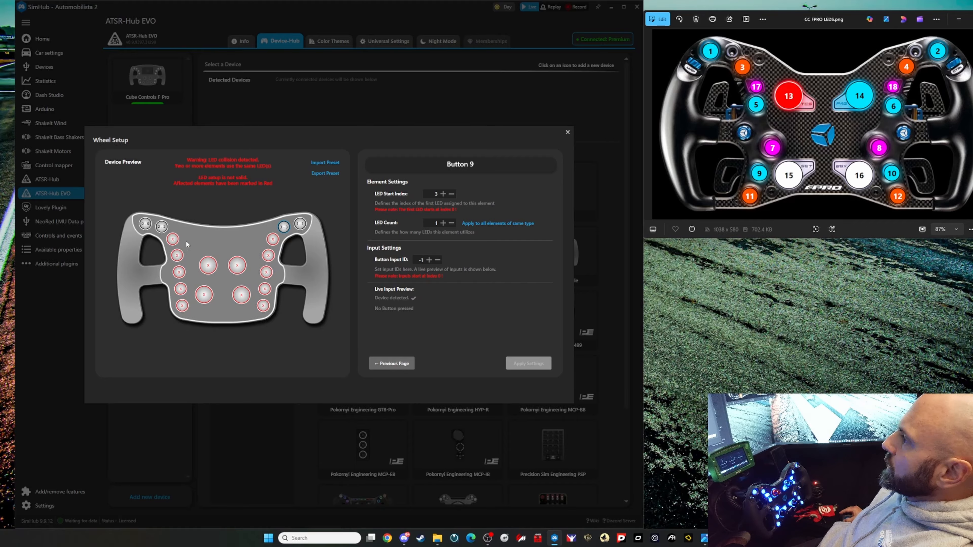
{"action": "left_click", "coordinate": [178, 256]}
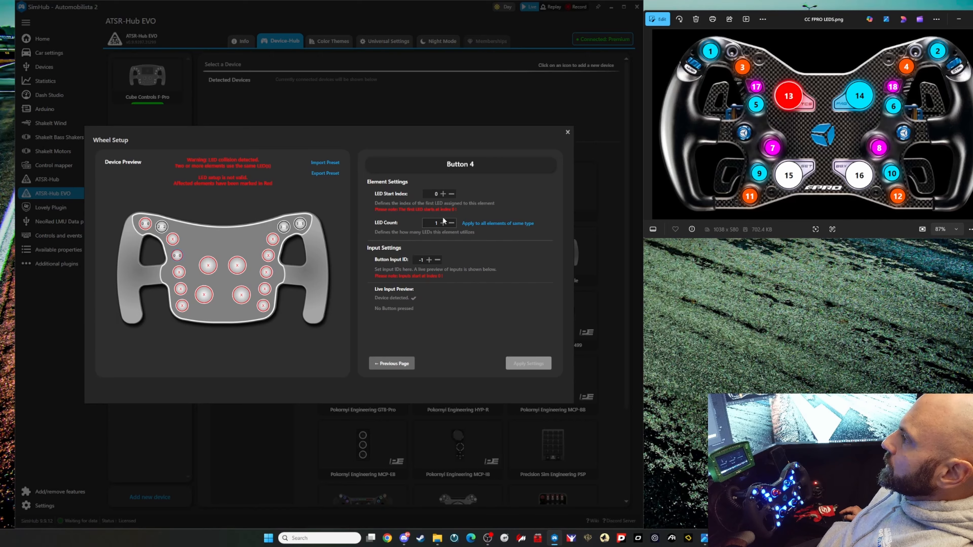
{"action": "left_click", "coordinate": [443, 194]}
{"action": "left_click", "coordinate": [443, 195]}
{"action": "left_click", "coordinate": [443, 194]}
{"action": "left_click", "coordinate": [444, 194]}
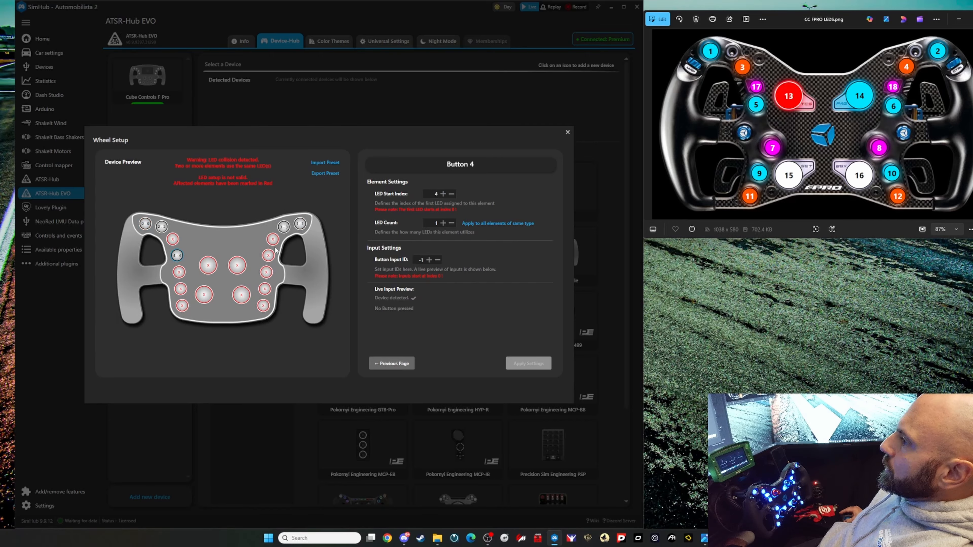
Set the LED start index of Button 11 to 5.
{"action": "left_click", "coordinate": [268, 256]}
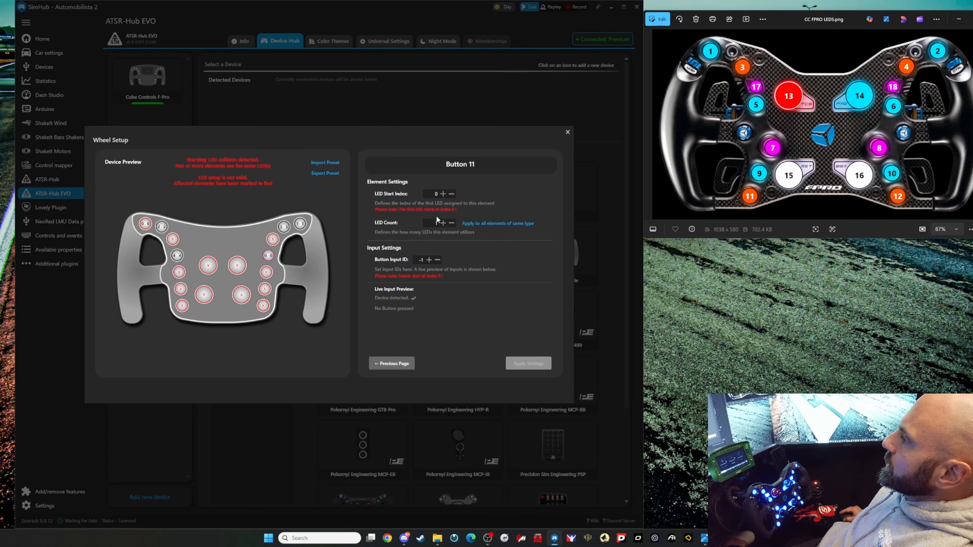
{"action": "left_click", "coordinate": [443, 194]}
{"action": "left_click", "coordinate": [443, 194]}
{"action": "left_click", "coordinate": [443, 195]}
{"action": "left_click", "coordinate": [443, 194]}
{"action": "left_click", "coordinate": [444, 194]}
Set the LED start index of Button 5 to 6.
{"action": "left_click", "coordinate": [179, 272]}
{"action": "left_click", "coordinate": [443, 194]}
{"action": "left_click", "coordinate": [443, 195]}
{"action": "left_click", "coordinate": [443, 194]}
{"action": "left_click", "coordinate": [443, 194]}
{"action": "left_click", "coordinate": [443, 194]}
{"action": "left_click", "coordinate": [443, 195]}
Set the LED start index of Button 12 to 7.
{"action": "left_click", "coordinate": [267, 272]}
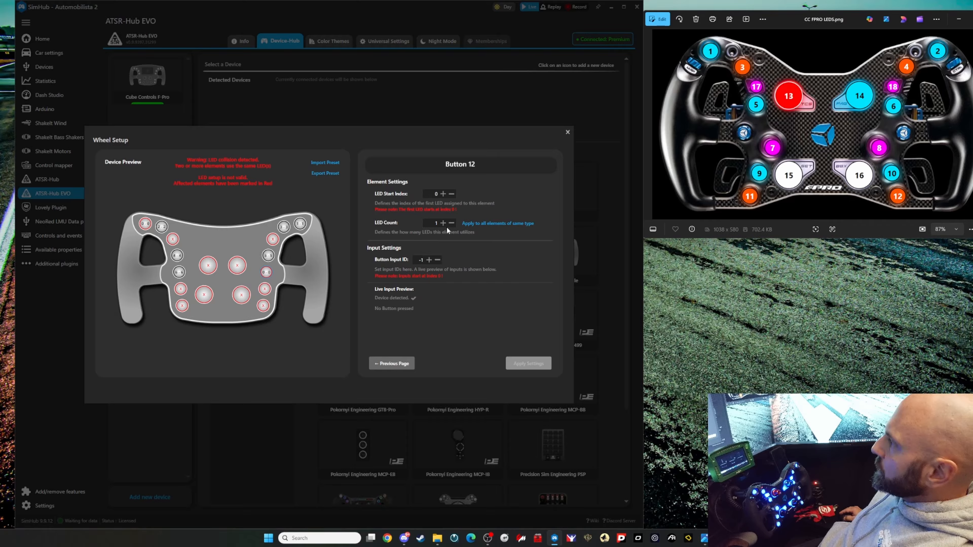
{"action": "left_click", "coordinate": [443, 194]}
{"action": "left_click", "coordinate": [443, 195]}
{"action": "left_click", "coordinate": [443, 195]}
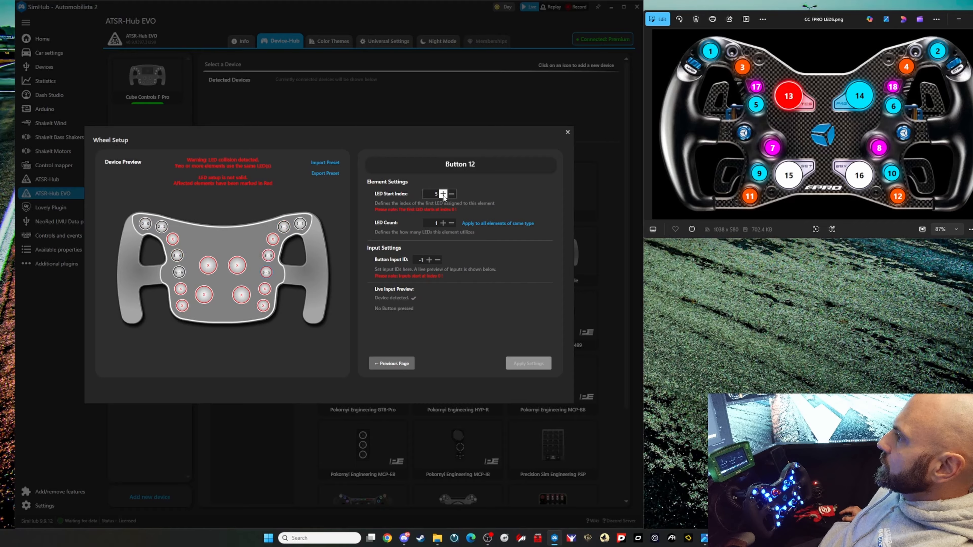
{"action": "left_click", "coordinate": [443, 195]}
{"action": "left_click", "coordinate": [443, 194]}
{"action": "left_click", "coordinate": [444, 195]}
{"action": "left_click", "coordinate": [443, 194]}
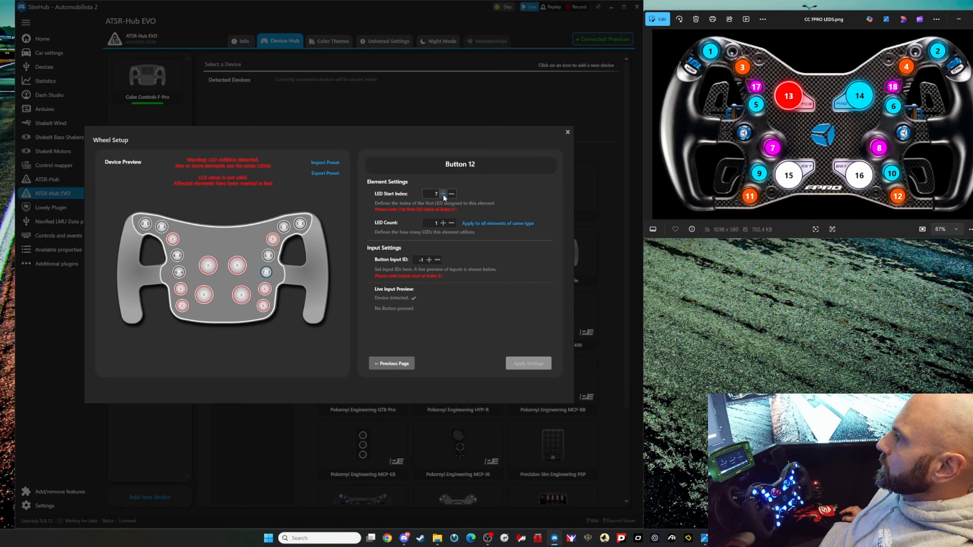
Set the LED start index to 8 for Button 6 and 9 for Button 13.
{"action": "left_click", "coordinate": [181, 289]}
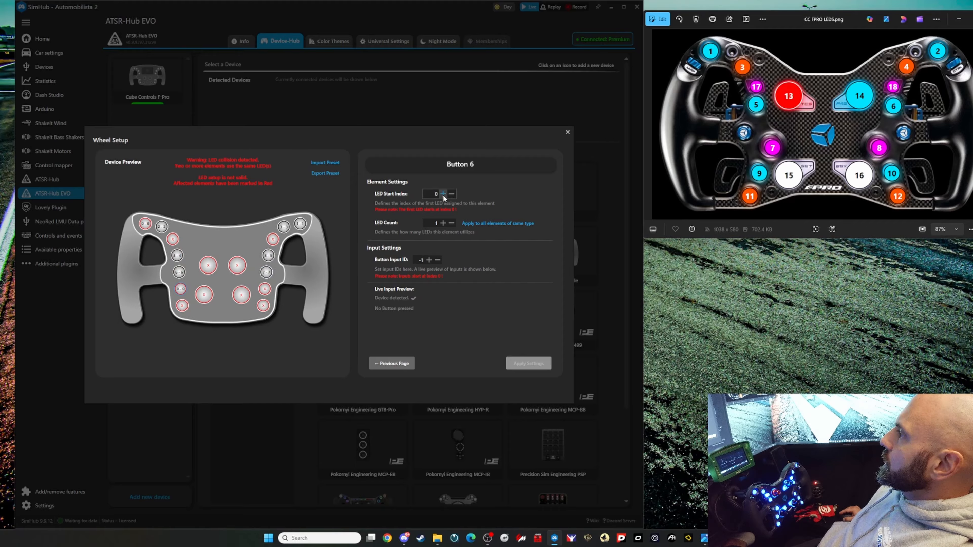
{"action": "double_click", "coordinate": [434, 195]}
{"action": "type", "text": "8"}
{"action": "left_click", "coordinate": [264, 289]}
{"action": "double_click", "coordinate": [435, 194]}
{"action": "type", "text": "9"}
Set the LED start index to 10 for Button 7 and 11 for Button 14.
{"action": "left_click", "coordinate": [182, 306]}
{"action": "double_click", "coordinate": [434, 194]}
{"action": "type", "text": "10"}
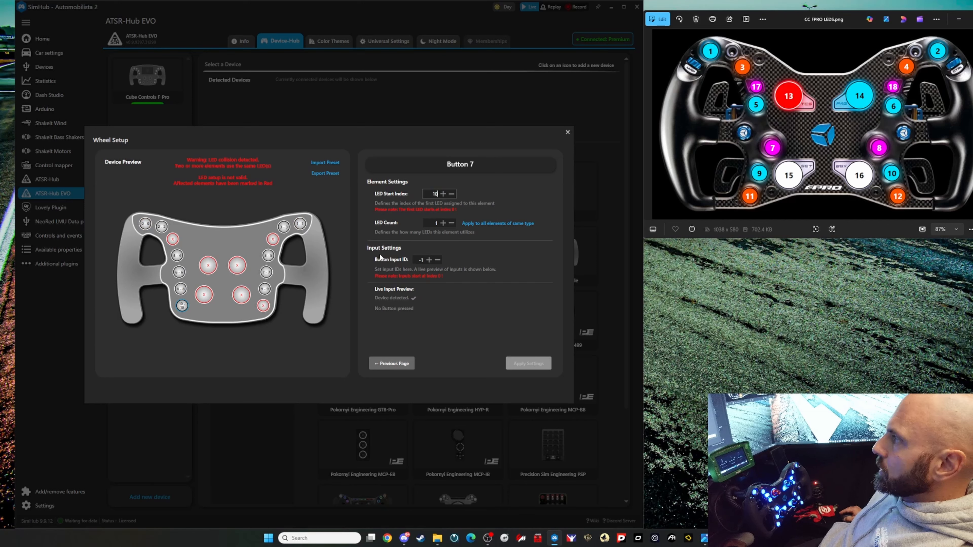
{"action": "left_click", "coordinate": [263, 306]}
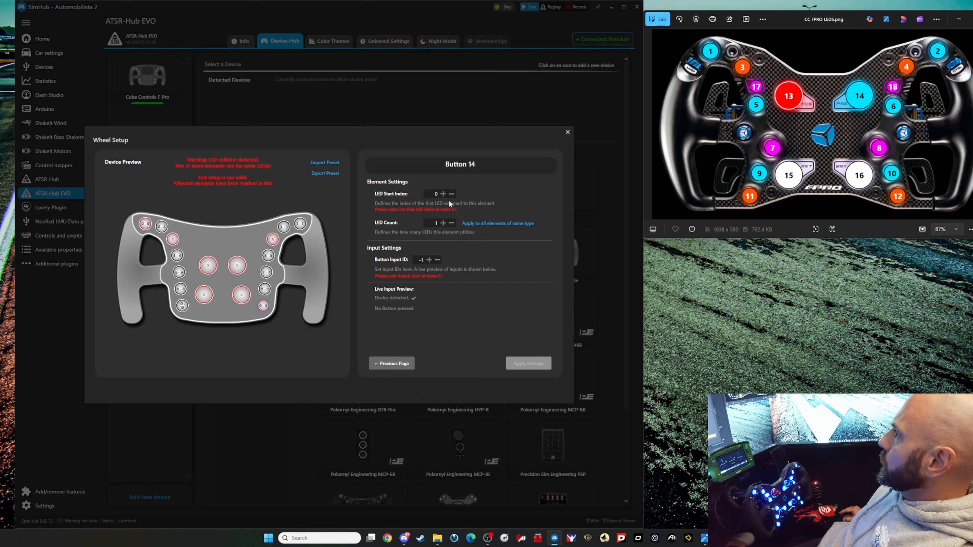
{"action": "left_click", "coordinate": [443, 193]}
{"action": "type", "text": "11"}
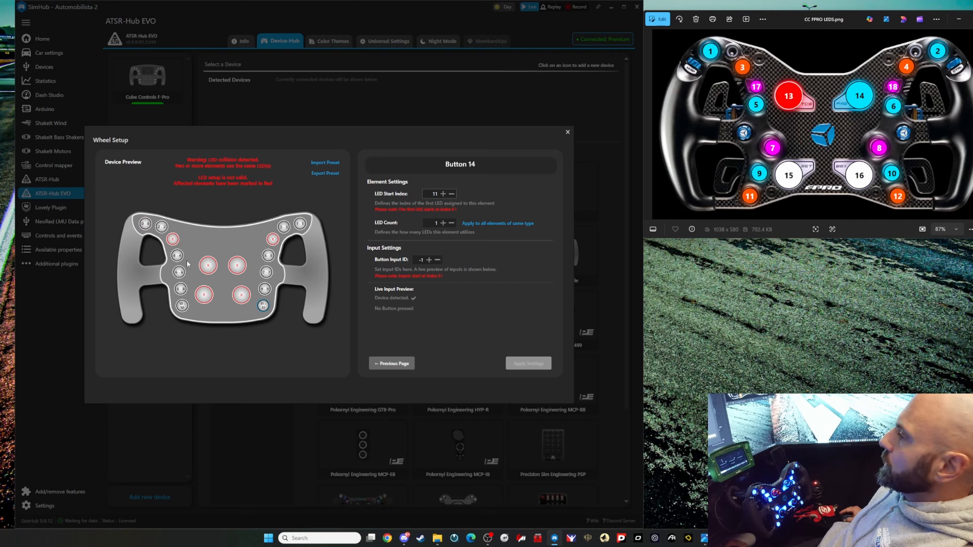
Set the LED start index to 12 for Encoder 1 and 13 for Encoder 2 in the top encoder row.
{"action": "left_click", "coordinate": [208, 265]}
{"action": "double_click", "coordinate": [436, 194]}
{"action": "type", "text": "12"}
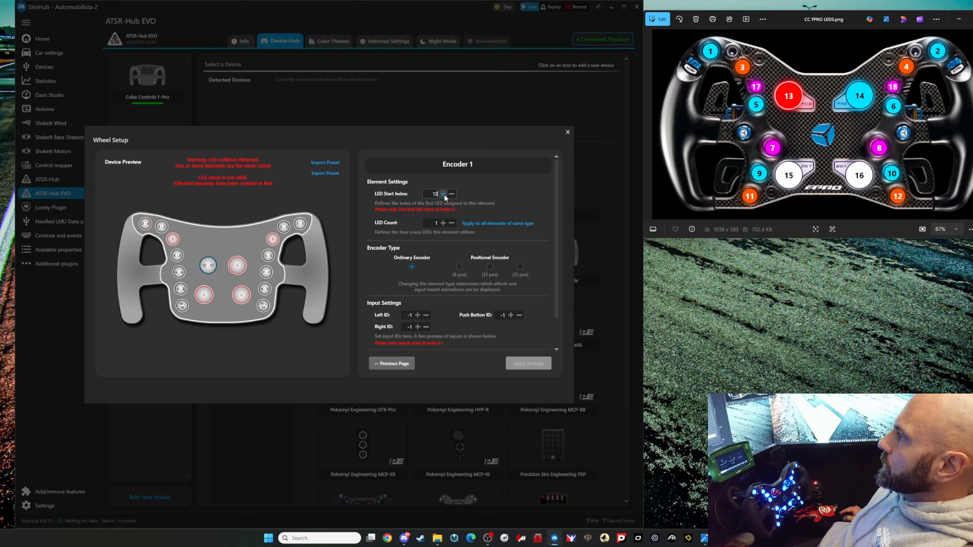
{"action": "left_click", "coordinate": [237, 266]}
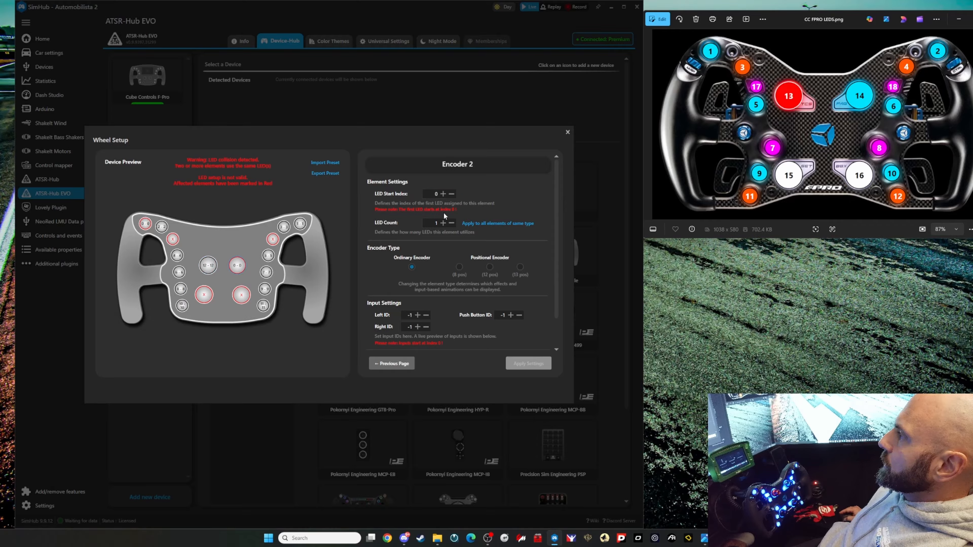
{"action": "double_click", "coordinate": [436, 194]}
{"action": "type", "text": "13"}
Set the LED start index to 14 for Encoder 3 and 15 for Encoder 4 in the bottom encoder row.
{"action": "left_click", "coordinate": [205, 295]}
{"action": "double_click", "coordinate": [436, 194]}
{"action": "type", "text": "14"}
{"action": "left_click", "coordinate": [241, 295]}
{"action": "double_click", "coordinate": [436, 194]}
{"action": "type", "text": "15"}
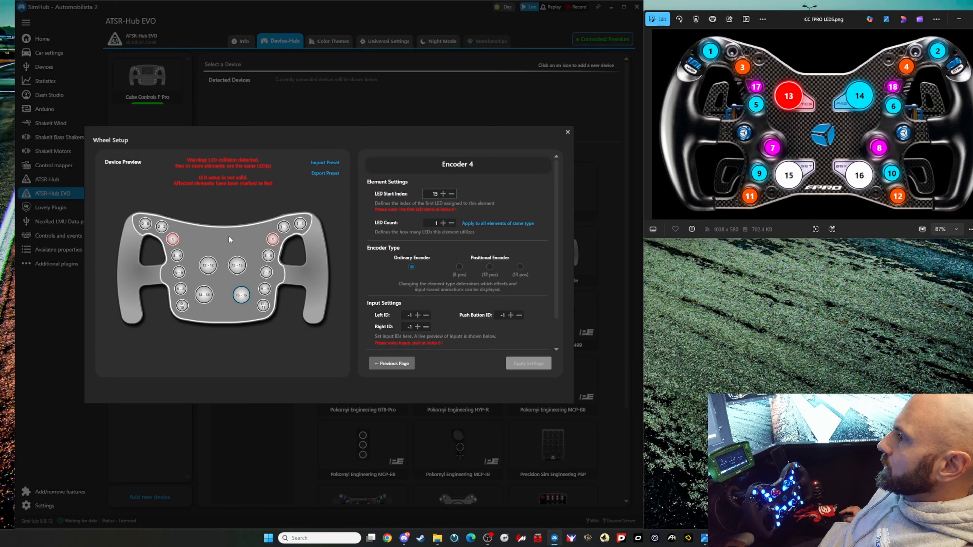
Set the LED start index to 16 for Button 3 and 17 for Button 10.
{"action": "left_click", "coordinate": [173, 240]}
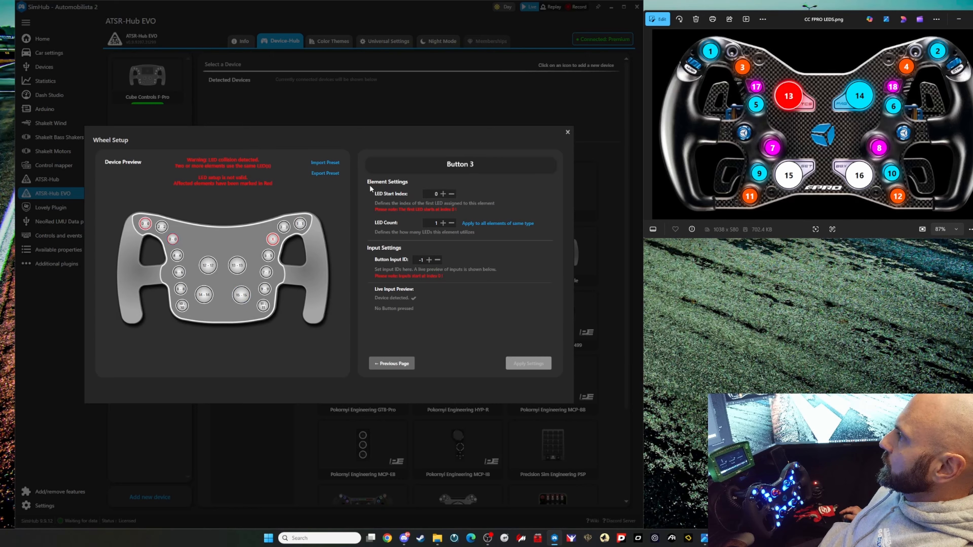
{"action": "left_click", "coordinate": [442, 193]}
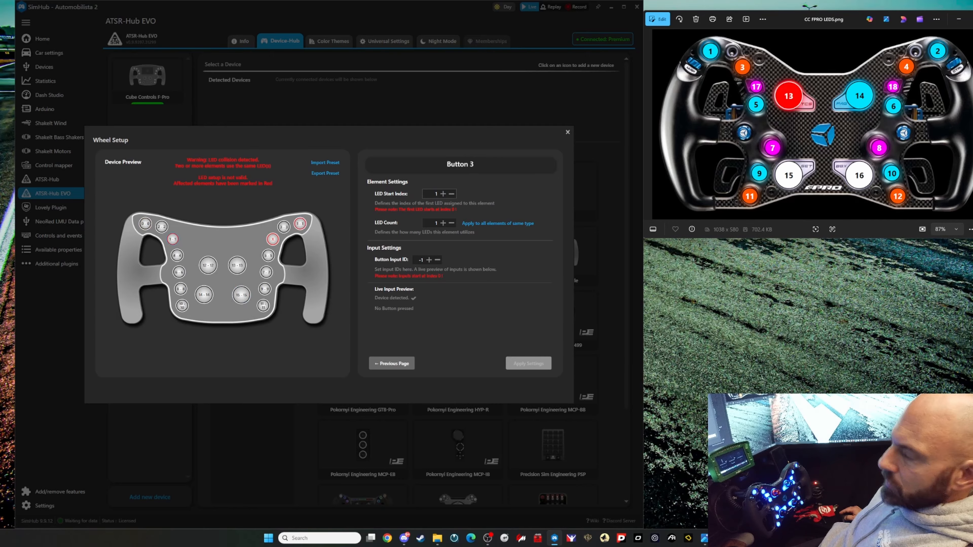
{"action": "type", "text": "6"}
{"action": "left_click", "coordinate": [272, 240]}
{"action": "double_click", "coordinate": [435, 194]}
{"action": "type", "text": "1"}
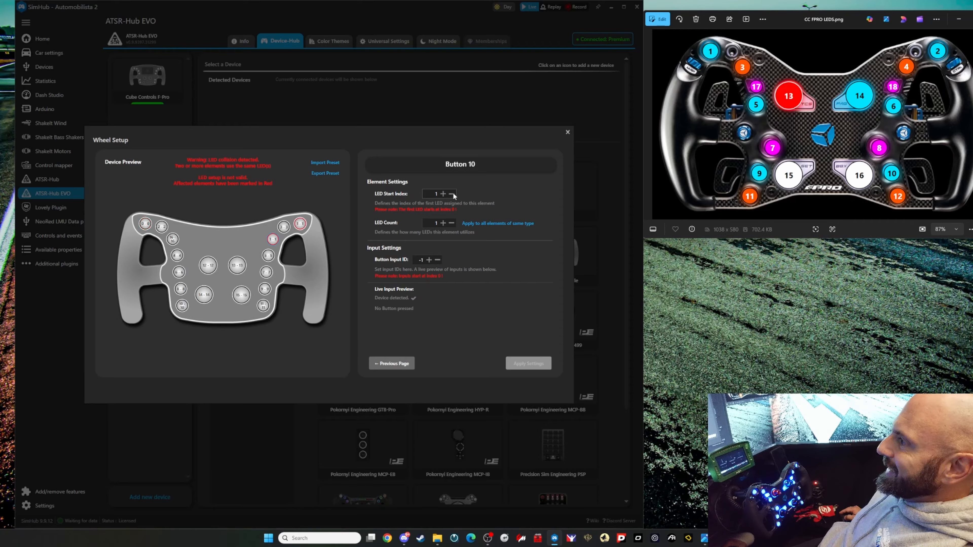
{"action": "type", "text": "7"}
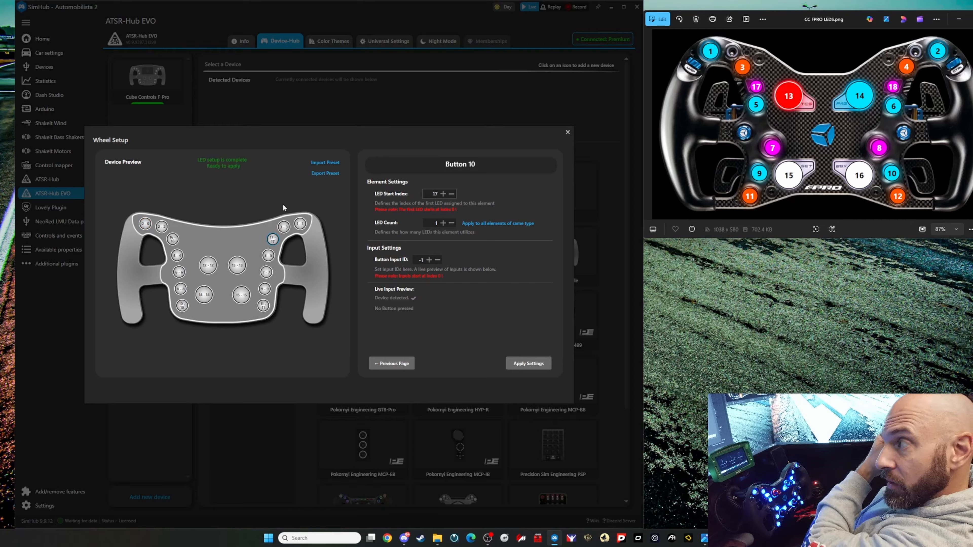
Set the Button Input ID to 0 for Button 1 and 6 for Button 2.
{"action": "left_click", "coordinate": [146, 223]}
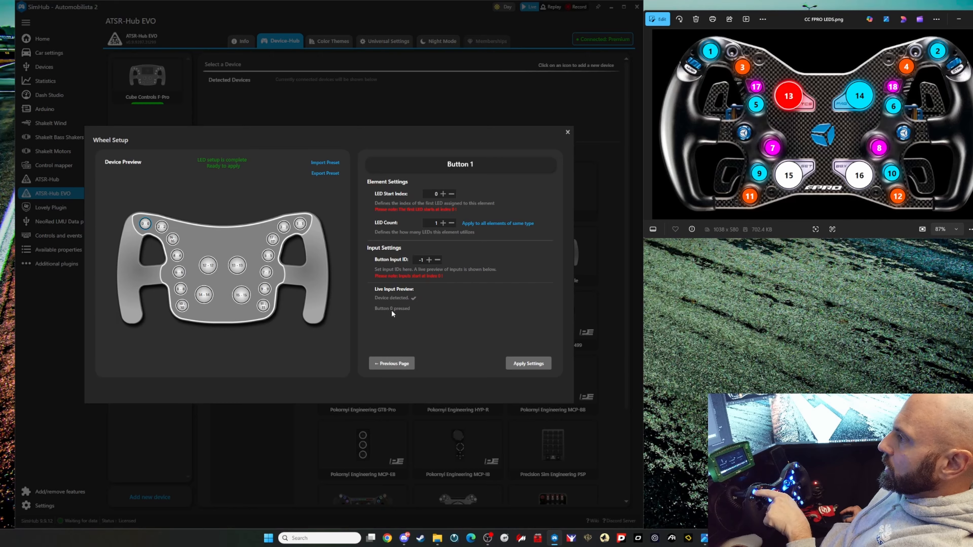
{"action": "left_click", "coordinate": [429, 260]}
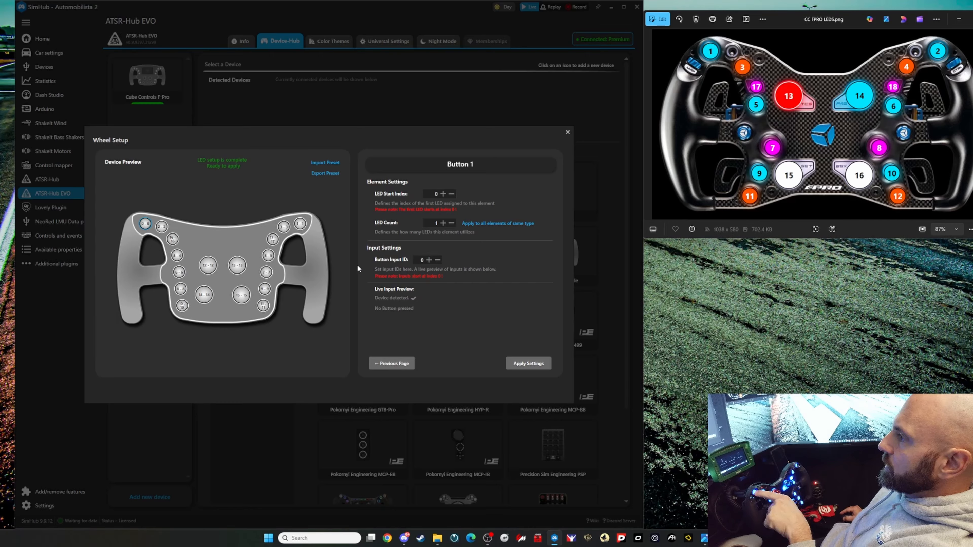
{"action": "left_click", "coordinate": [163, 229]}
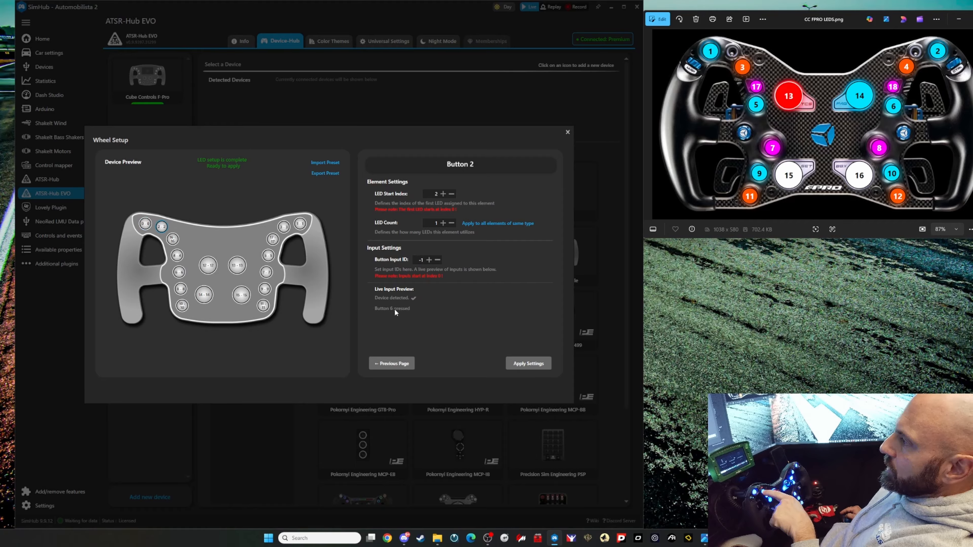
{"action": "left_click_drag", "start_coordinate": [424, 261], "coordinate": [413, 259]}
{"action": "type", "text": "6"}
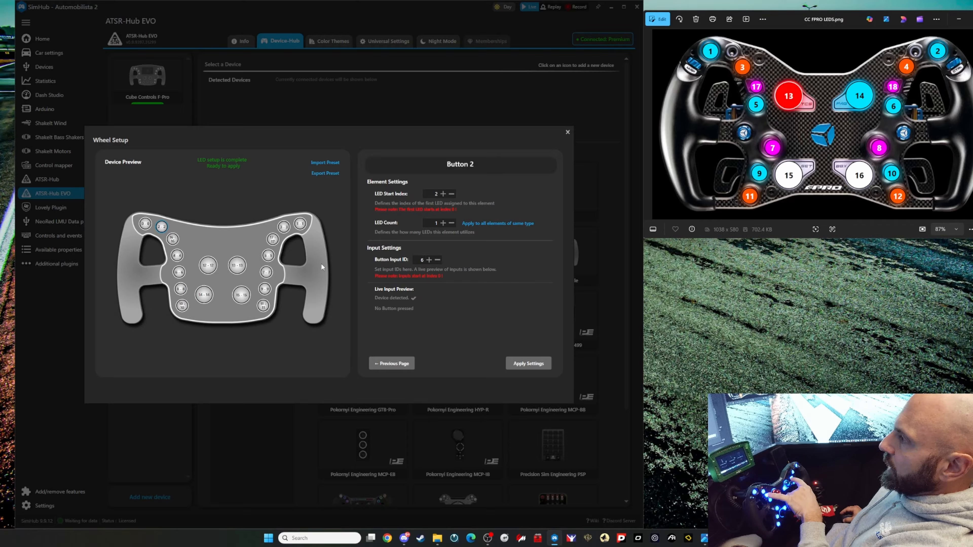
Set the Button Input ID to 20 for Button 4 and 21 for Button 5, and open Button 6's input ID for editing.
{"action": "left_click", "coordinate": [176, 255]}
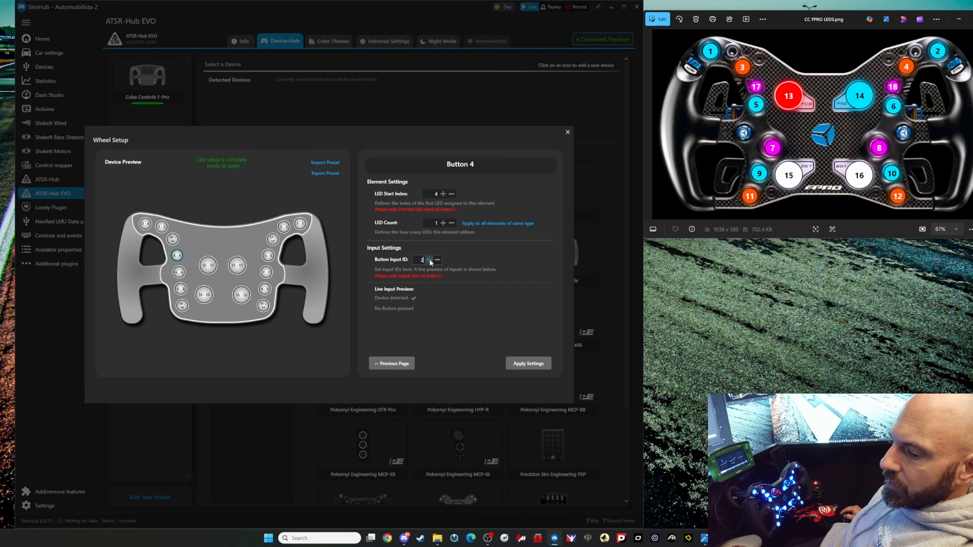
{"action": "type", "text": "0"}
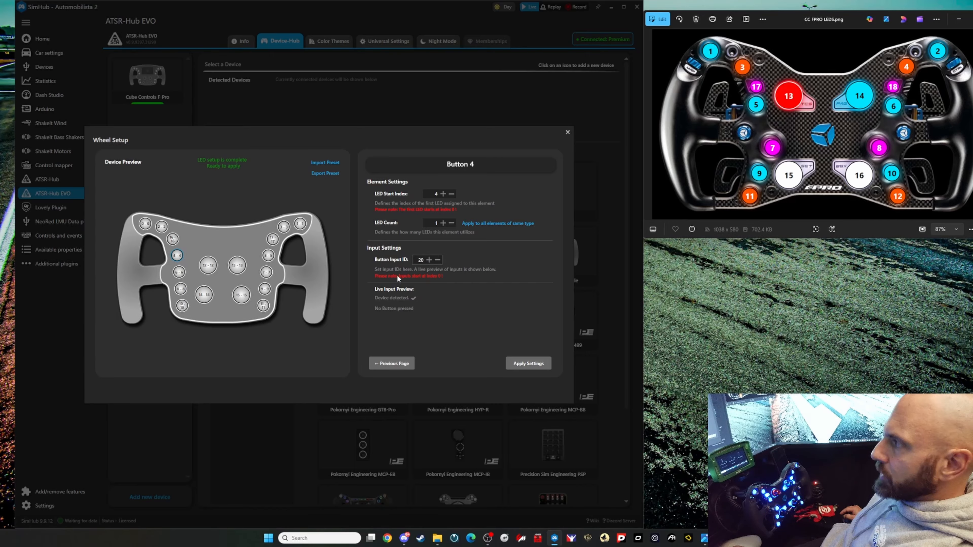
{"action": "left_click", "coordinate": [179, 272]}
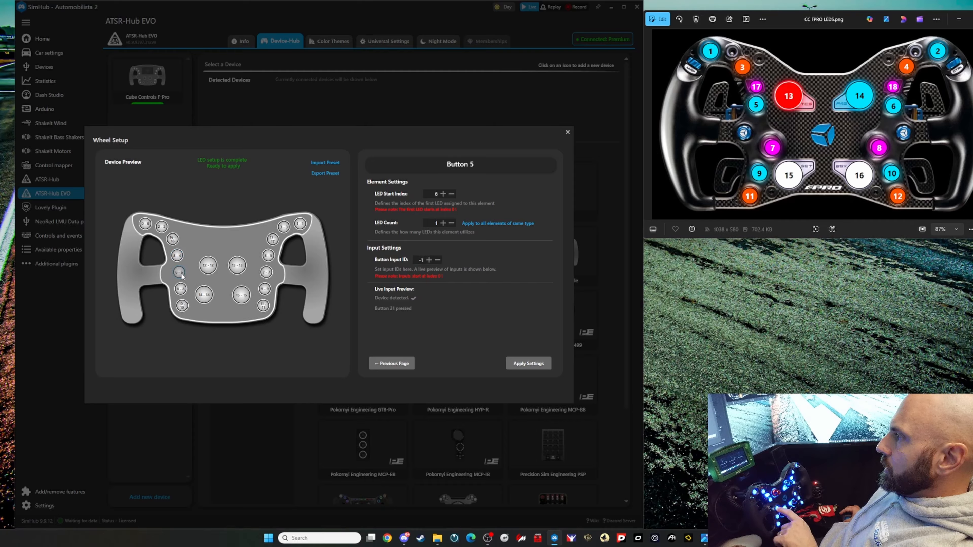
{"action": "double_click", "coordinate": [422, 261]}
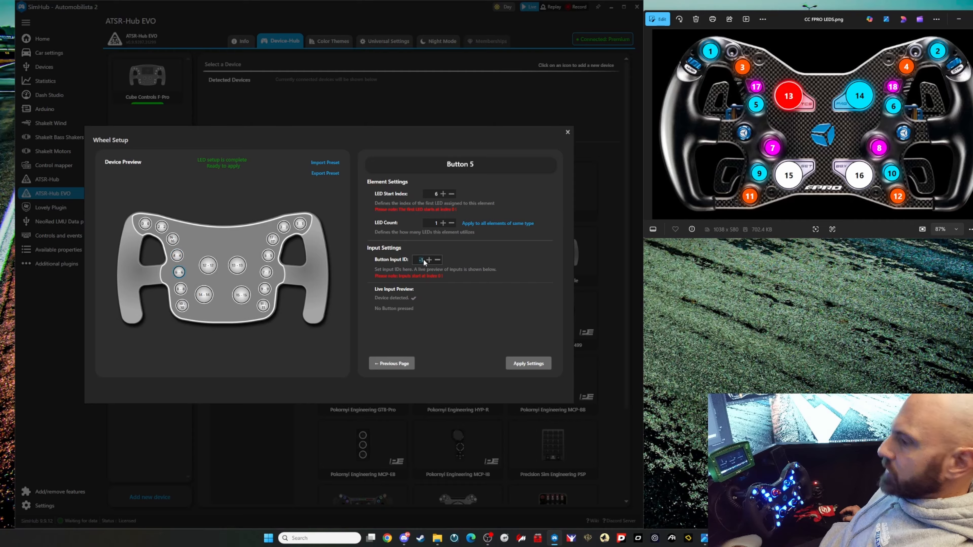
{"action": "type", "text": "21"}
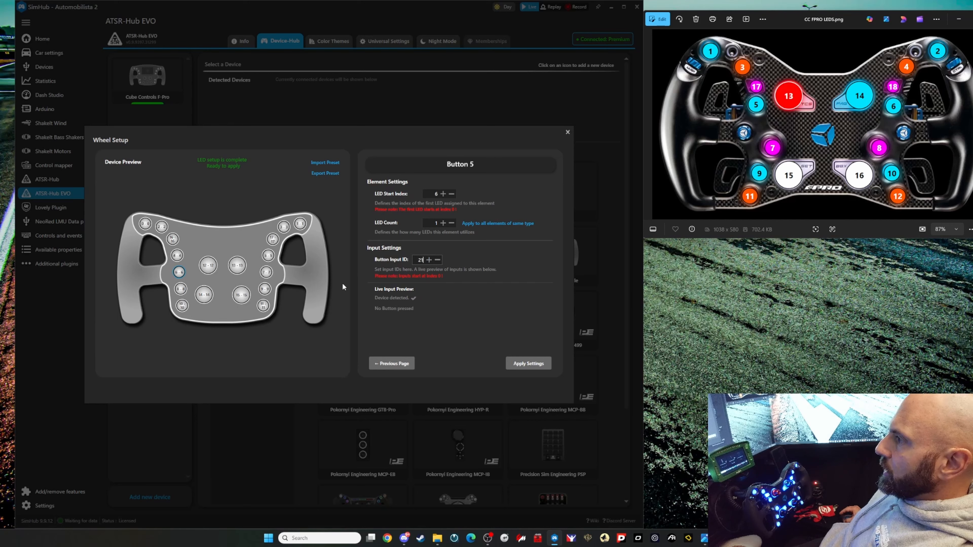
{"action": "left_click", "coordinate": [182, 289]}
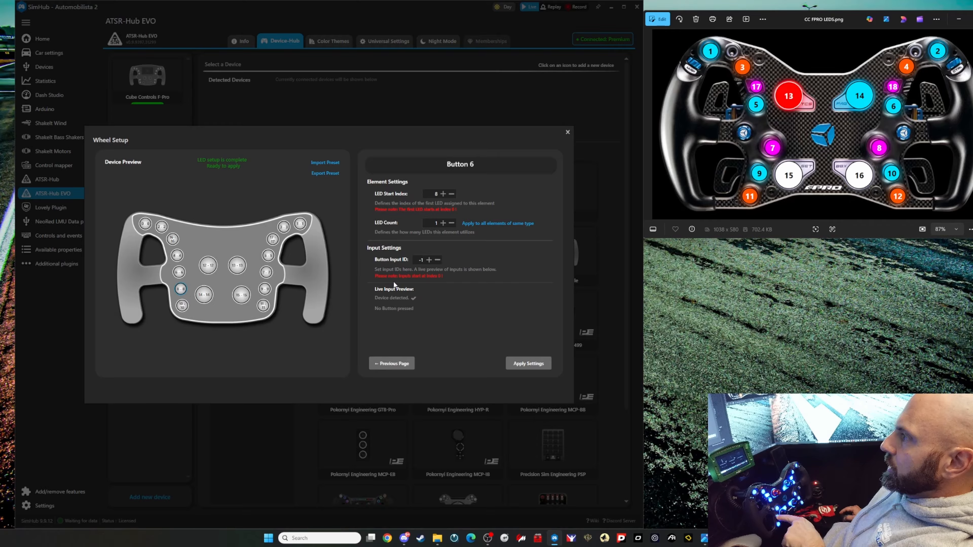
{"action": "double_click", "coordinate": [421, 260]}
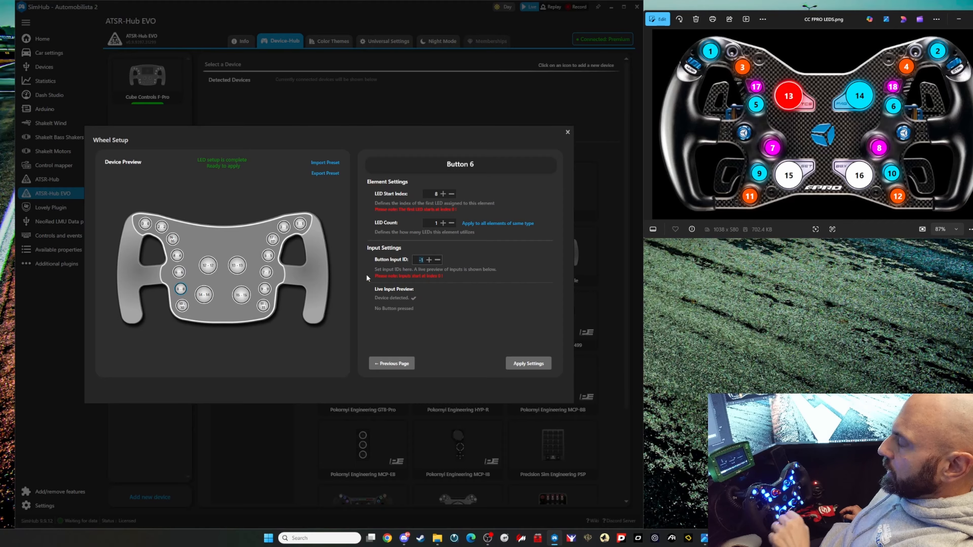
Set the Left ID of Encoder 1 to 4 in its input settings.
{"action": "left_click", "coordinate": [210, 268]}
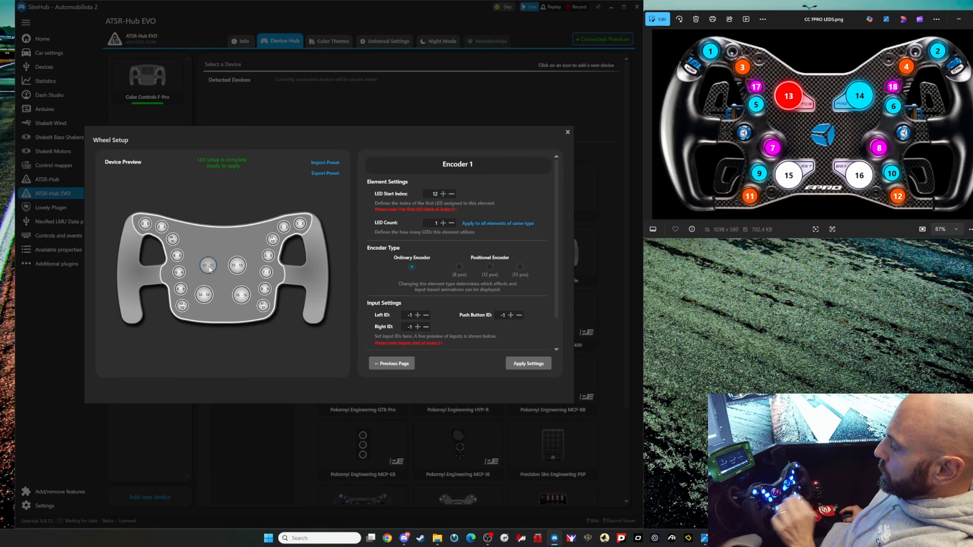
{"action": "scroll", "coordinate": [379, 281], "scroll_direction": "down", "scroll_amount": 1}
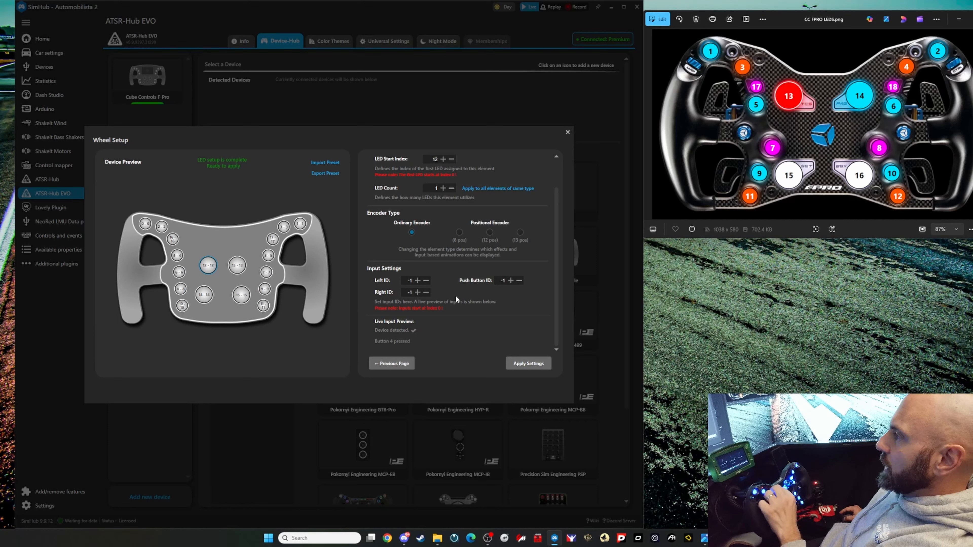
{"action": "left_click", "coordinate": [418, 280]}
{"action": "left_click", "coordinate": [417, 280]}
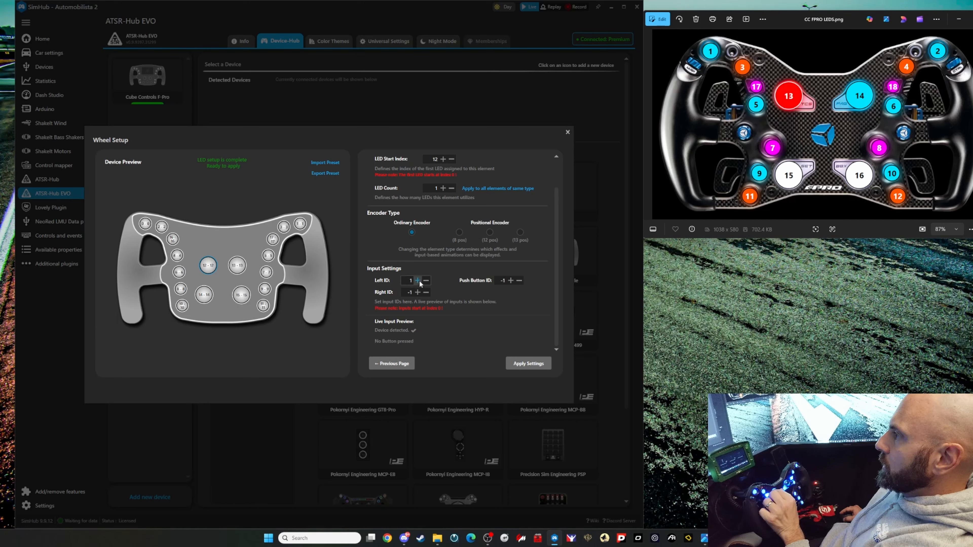
{"action": "left_click", "coordinate": [418, 281]}
{"action": "left_click", "coordinate": [418, 281]}
{"action": "left_click", "coordinate": [417, 281]}
{"action": "left_click", "coordinate": [418, 281]}
{"action": "left_click", "coordinate": [426, 281]}
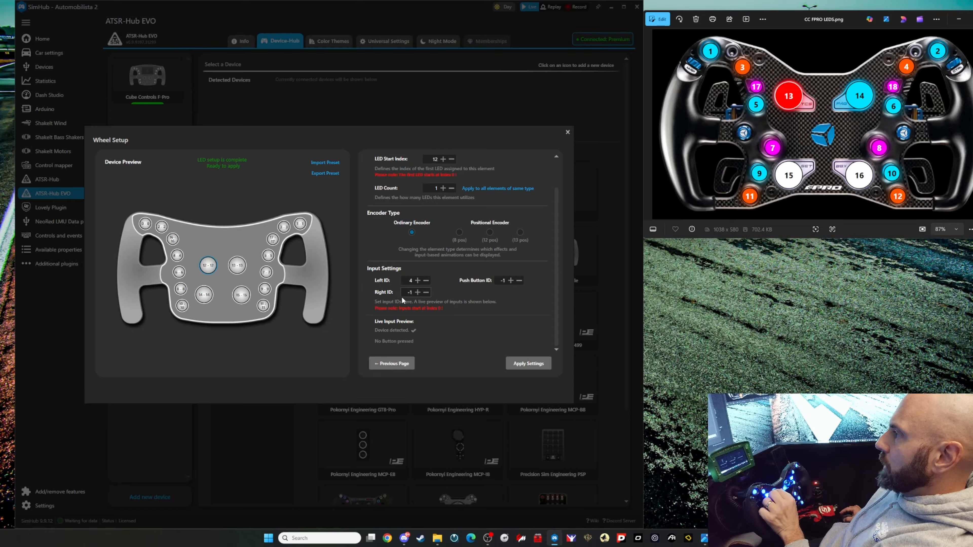
Set the Right ID of Encoder 1 to 5.
{"action": "left_click", "coordinate": [418, 292]}
{"action": "left_click", "coordinate": [418, 292]}
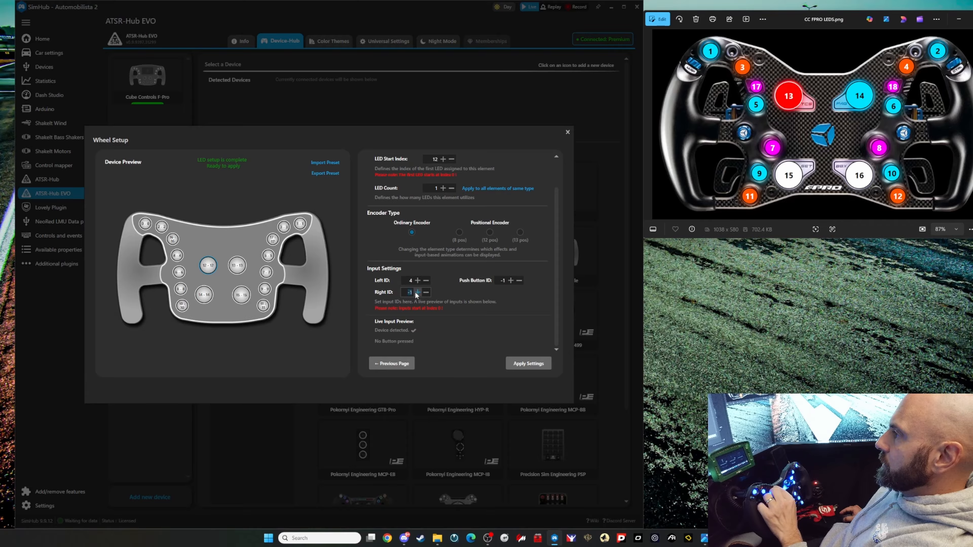
{"action": "left_click", "coordinate": [418, 292]}
{"action": "left_click", "coordinate": [417, 292]}
{"action": "left_click", "coordinate": [418, 292]}
{"action": "left_click", "coordinate": [418, 292]}
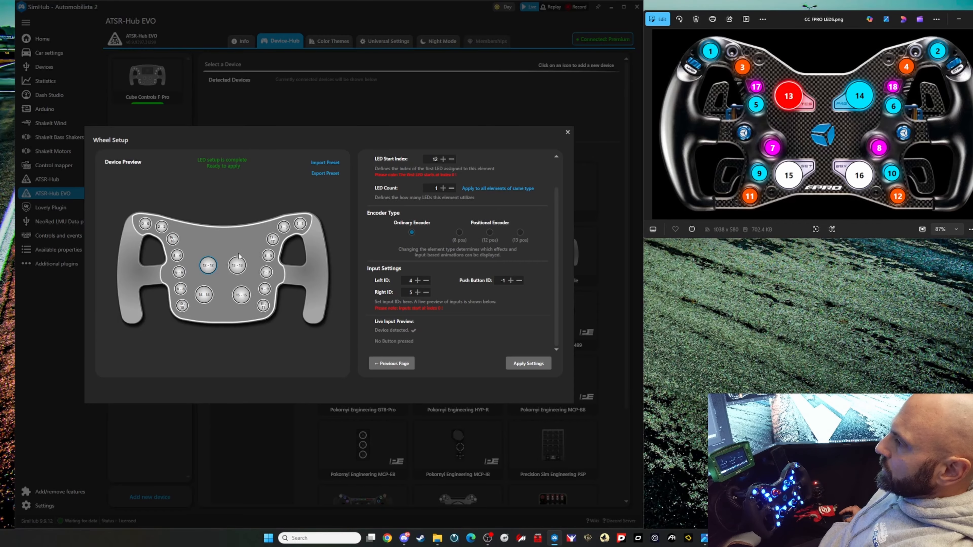
Bring up the wheel preset export and cancel it, and close the wheel setup without saving the settings.
{"action": "left_click", "coordinate": [321, 174]}
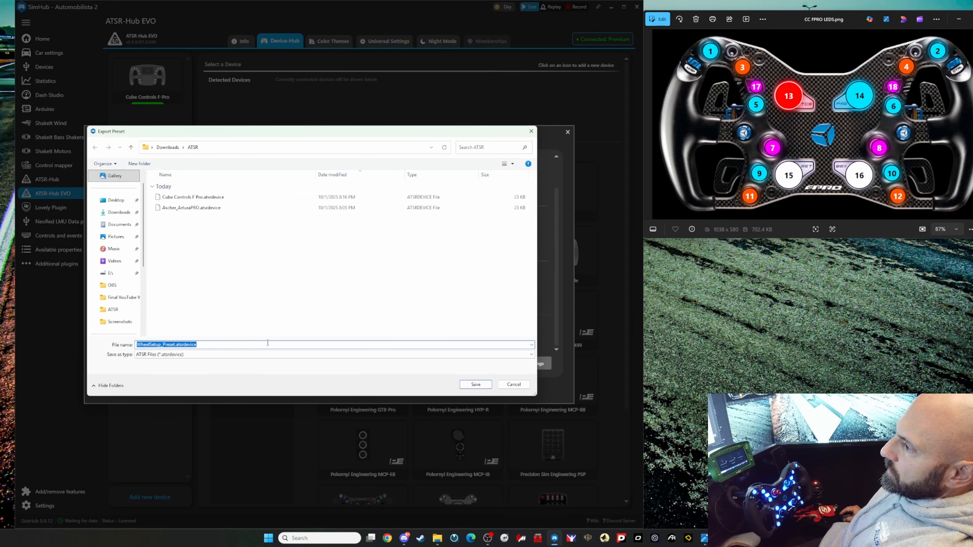
{"action": "left_click", "coordinate": [507, 383]}
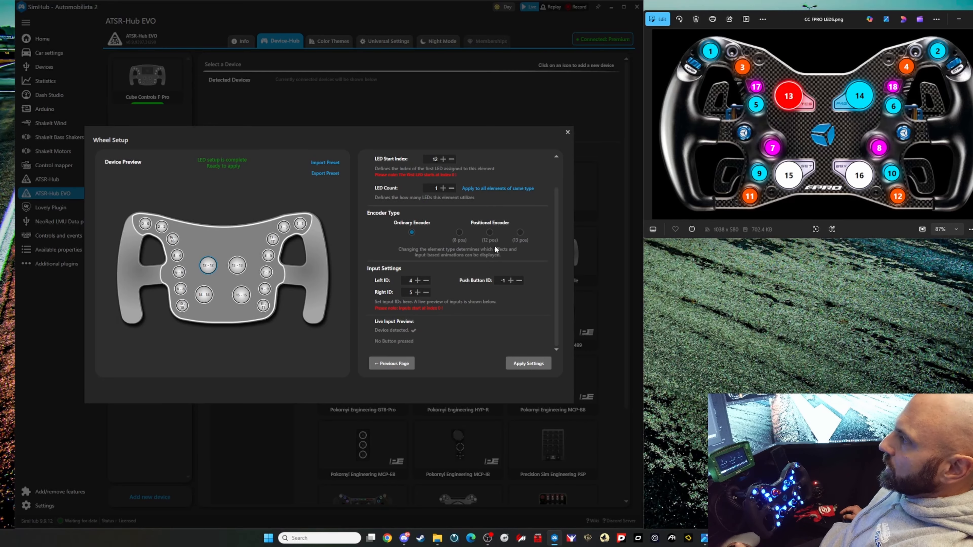
{"action": "left_click", "coordinate": [567, 132]}
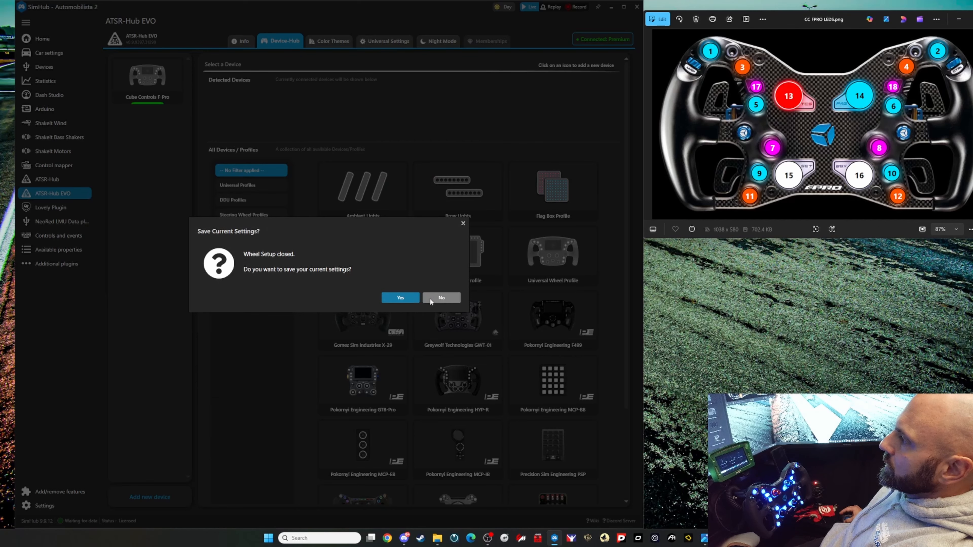
{"action": "left_click", "coordinate": [440, 297]}
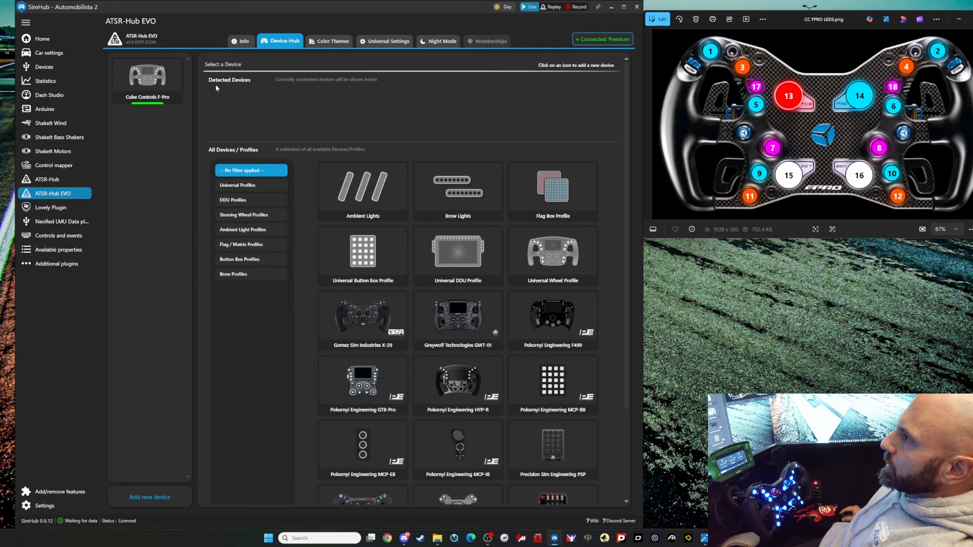
Start a new Universal Wheel Profile, pick Cube Controls F-Pro.atsrdevice for preset import, and cancel out of the setup without saving.
{"action": "left_click", "coordinate": [151, 495]}
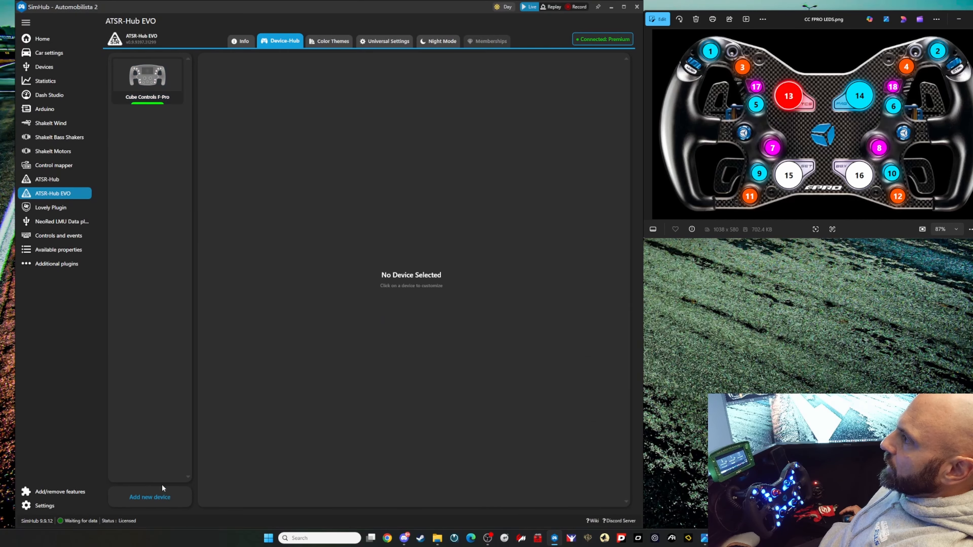
{"action": "left_click", "coordinate": [136, 497]}
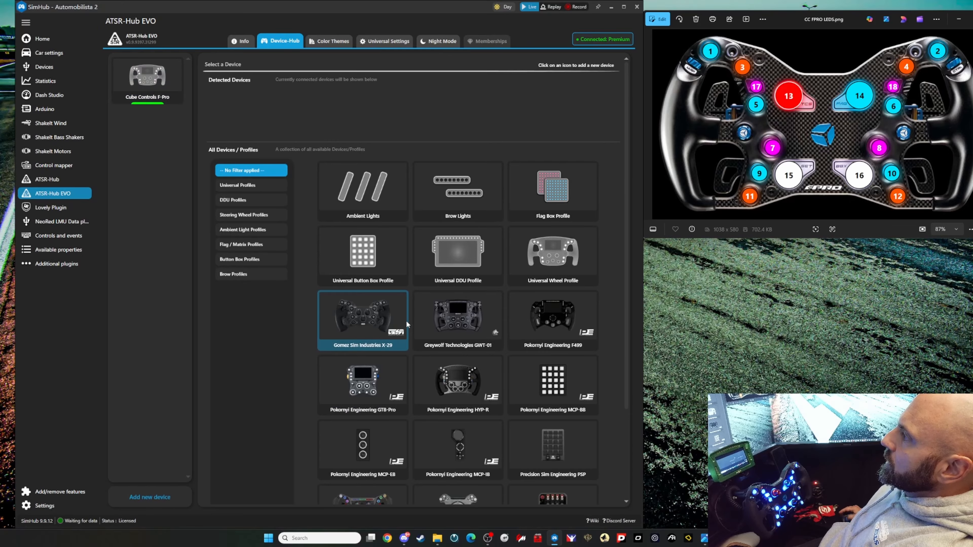
{"action": "left_click", "coordinate": [573, 262]}
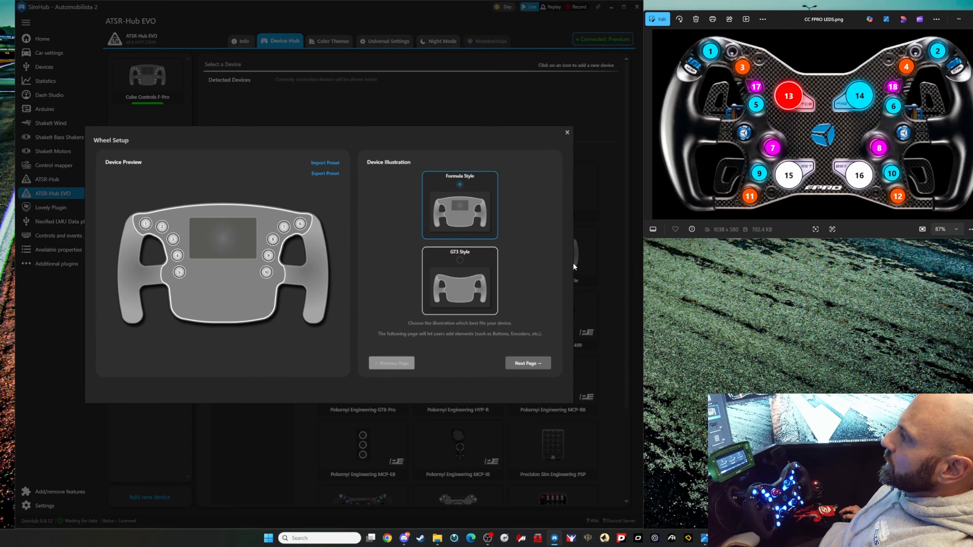
{"action": "left_click", "coordinate": [326, 163]}
{"action": "left_click", "coordinate": [213, 201]}
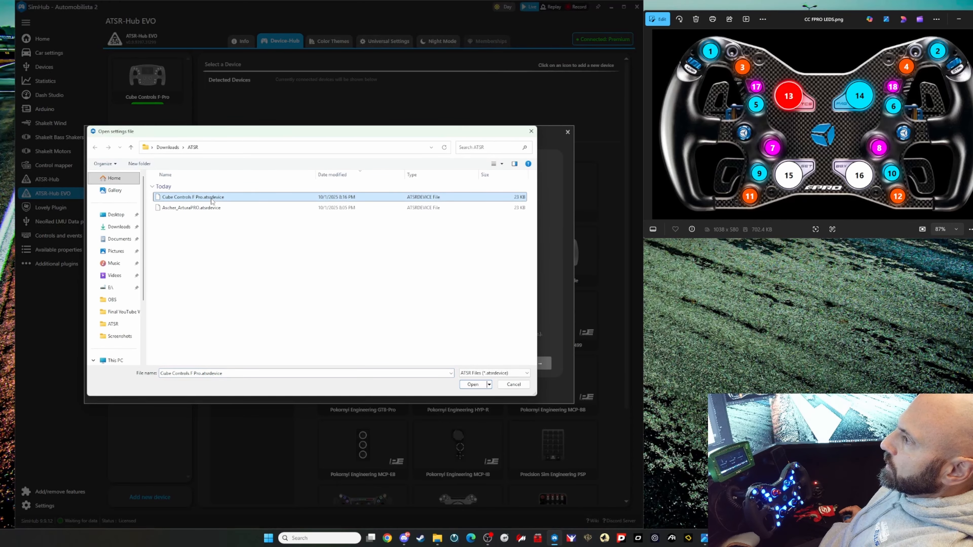
{"action": "left_click", "coordinate": [513, 384]}
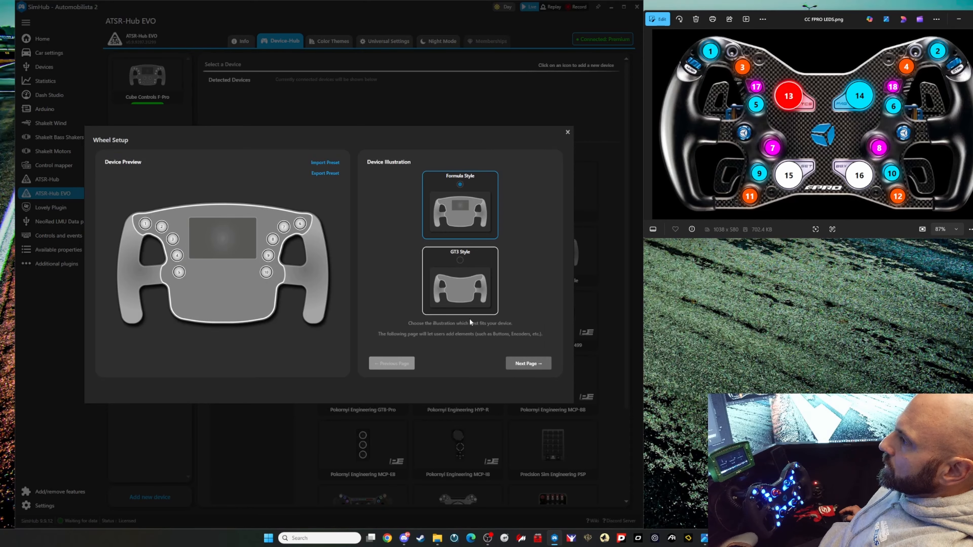
{"action": "left_click", "coordinate": [567, 132]}
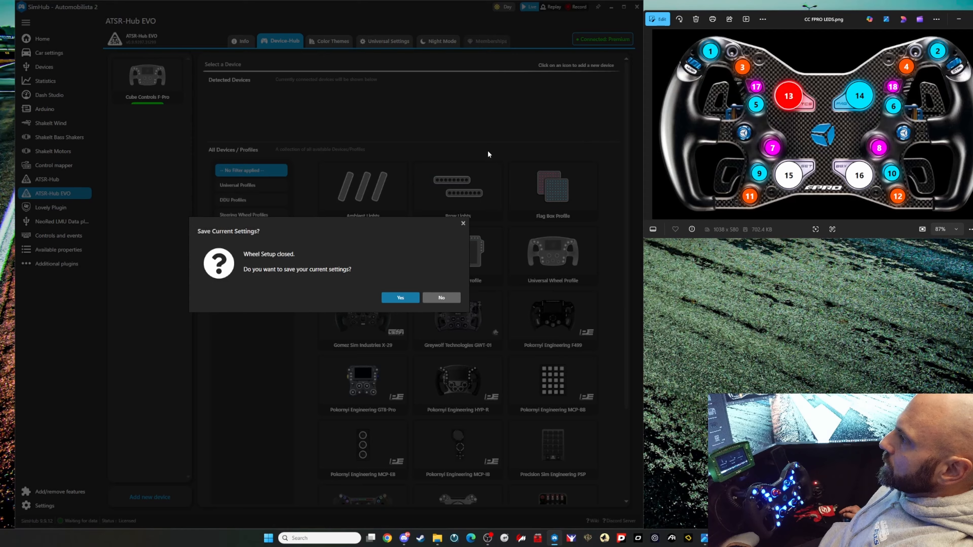
{"action": "left_click", "coordinate": [442, 298]}
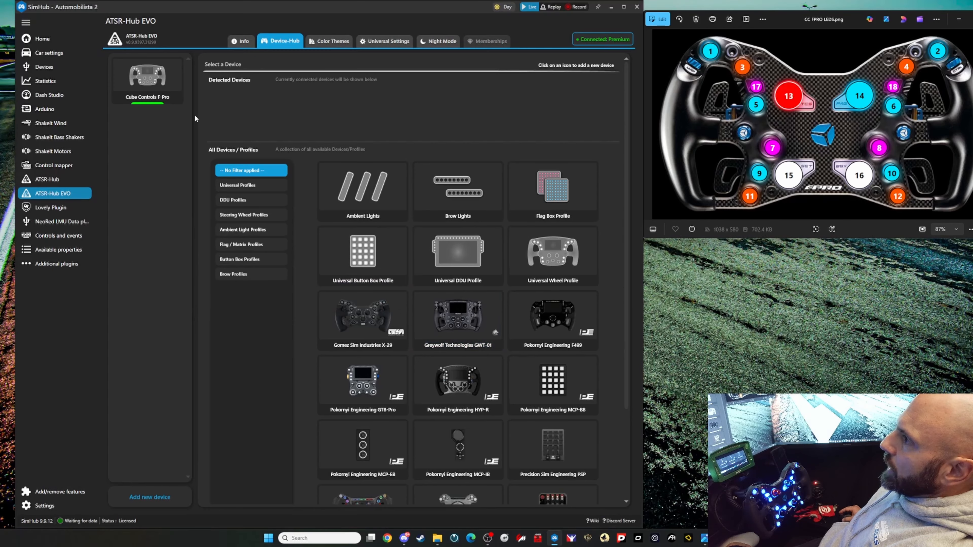
Start the LED profile download for the existing Cube Controls F-Pro device and cancel the export.
{"action": "left_click", "coordinate": [159, 95]}
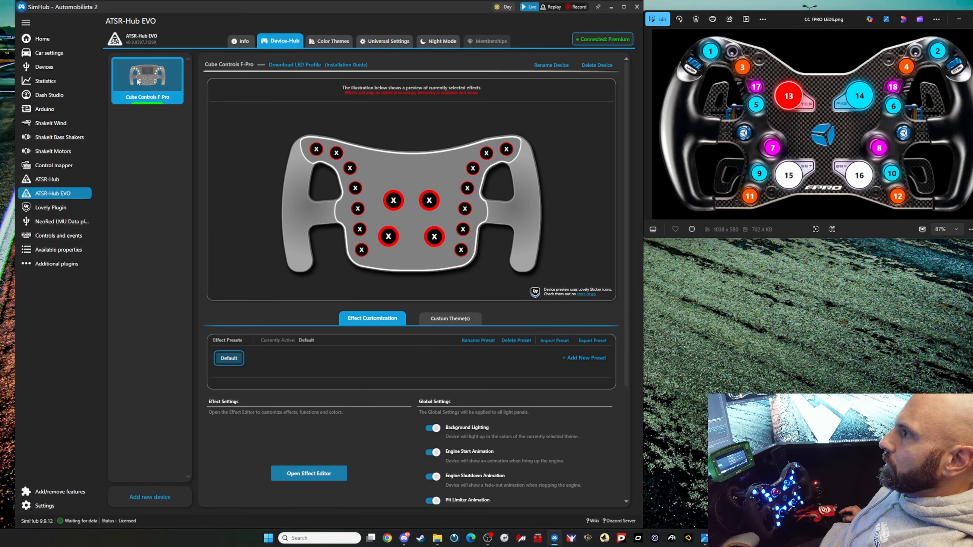
{"action": "left_click", "coordinate": [284, 68]}
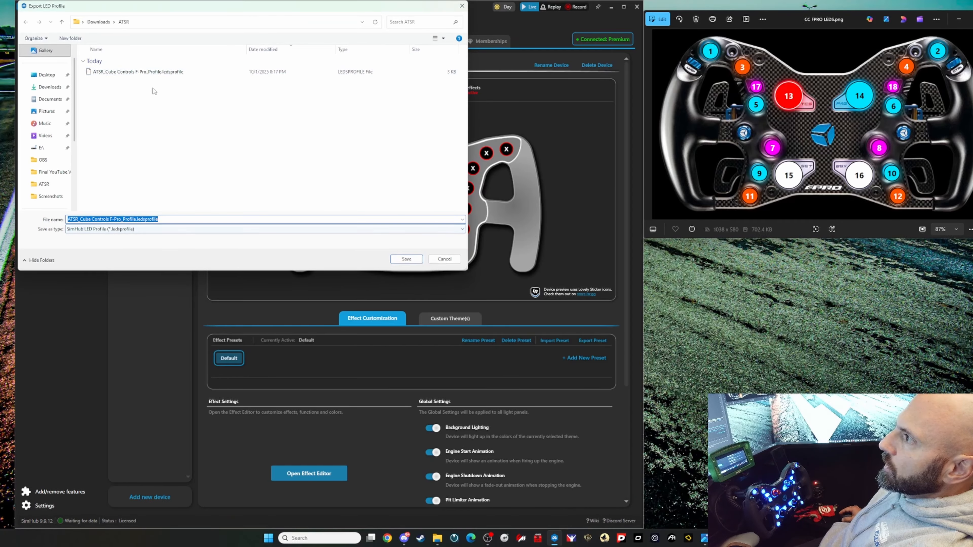
{"action": "left_click", "coordinate": [441, 260]}
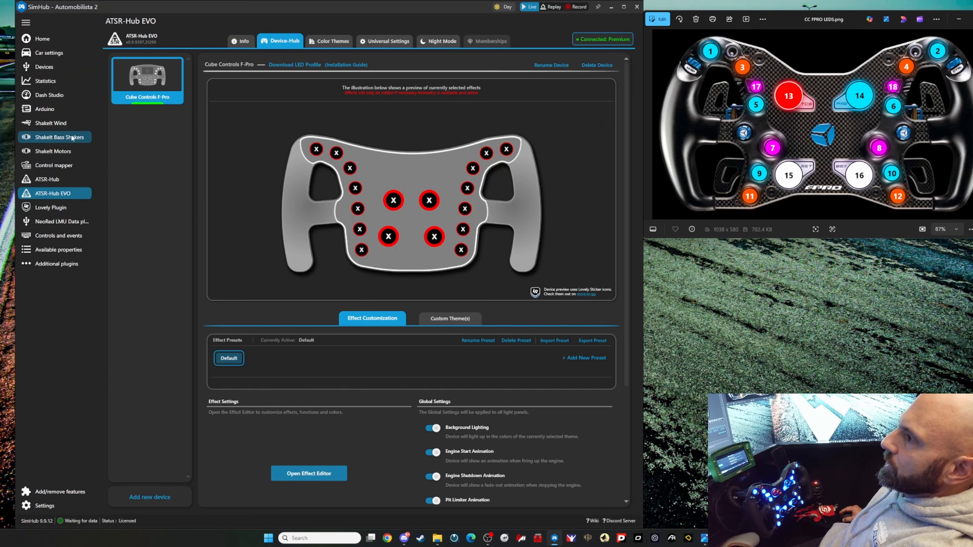
Open the SimHub device settings for the Cube Controls F-PRO and keep Default Profile as its buttons lighting effect.
{"action": "left_click", "coordinate": [44, 67]}
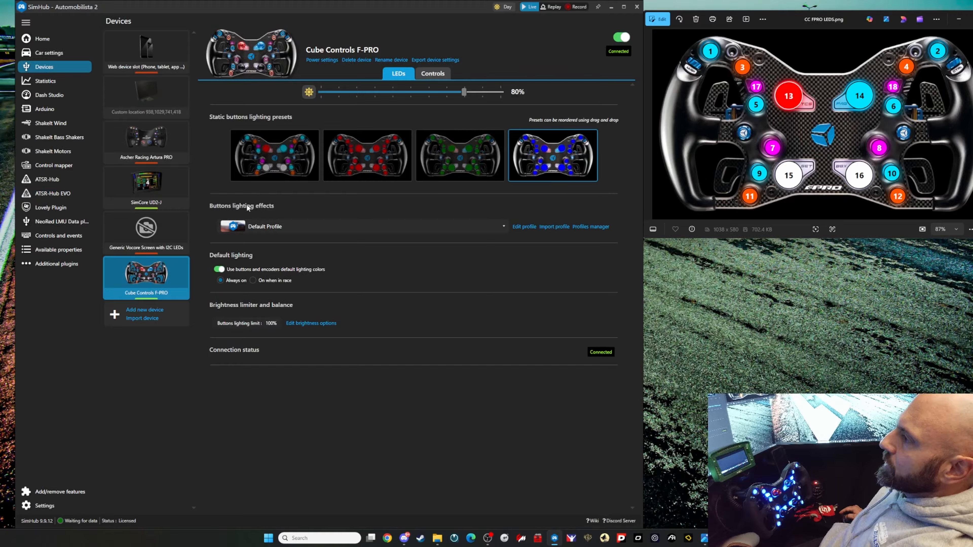
{"action": "left_click", "coordinate": [275, 226]}
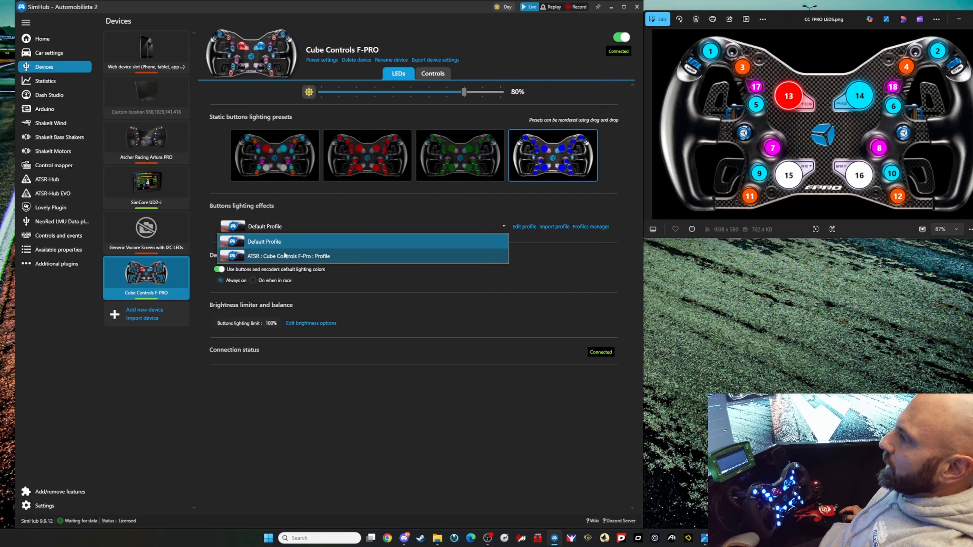
{"action": "left_click", "coordinate": [286, 241]}
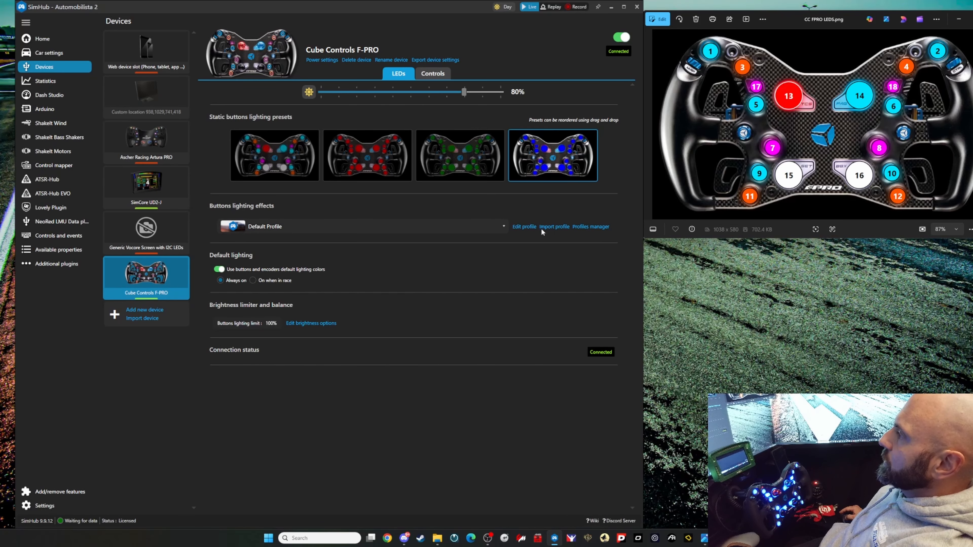
Start a lighting profile import, browse to the ATSR folder in Downloads, and cancel the import.
{"action": "left_click", "coordinate": [556, 229]}
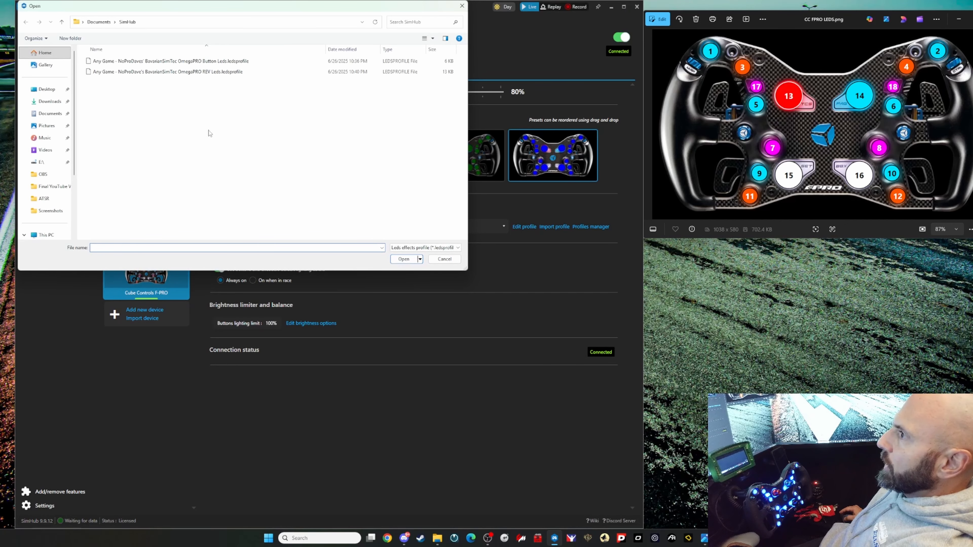
{"action": "left_click", "coordinate": [44, 103]}
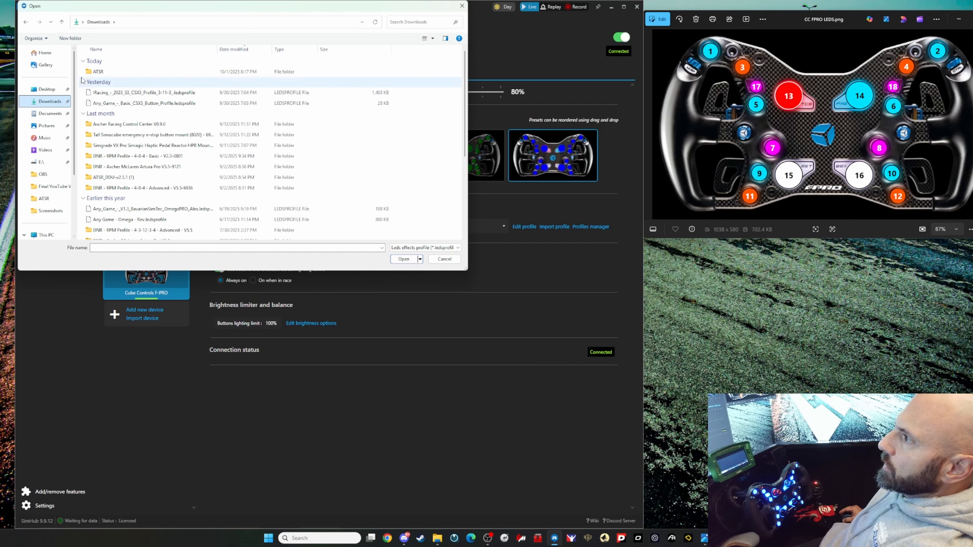
{"action": "double_click", "coordinate": [107, 71]}
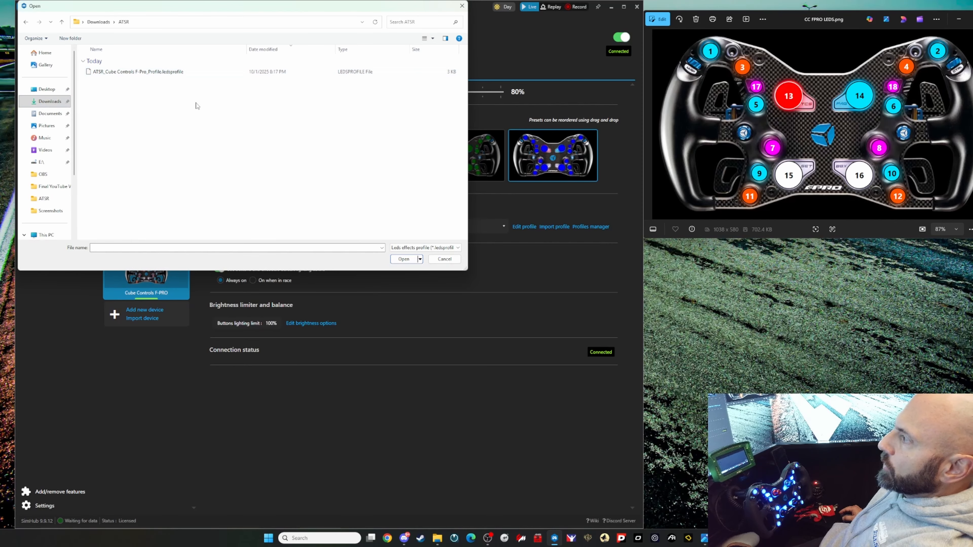
{"action": "left_click", "coordinate": [434, 261]}
Set the buttons lighting effects profile to "ATSR : Cube Controls F-Pro : Profile".
{"action": "left_click", "coordinate": [338, 226]}
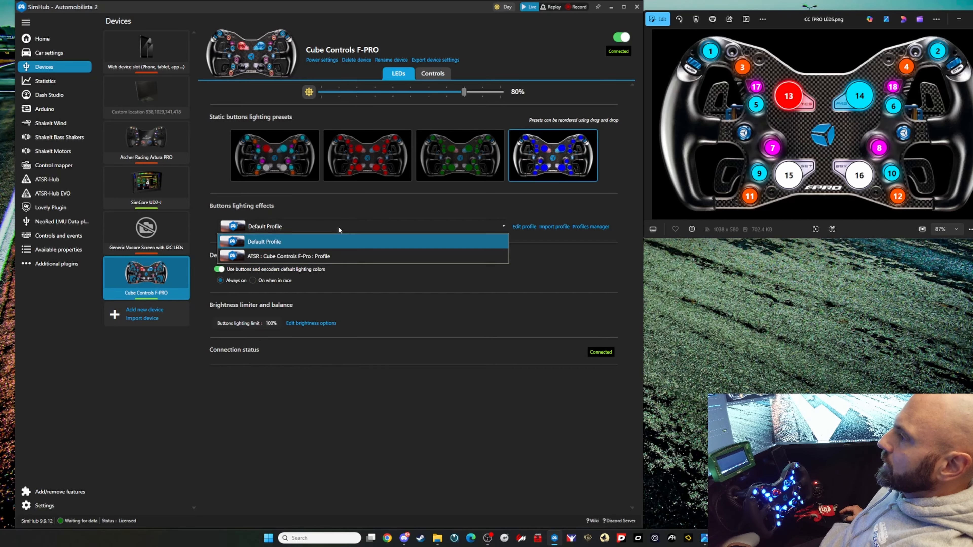
{"action": "left_click", "coordinate": [321, 256]}
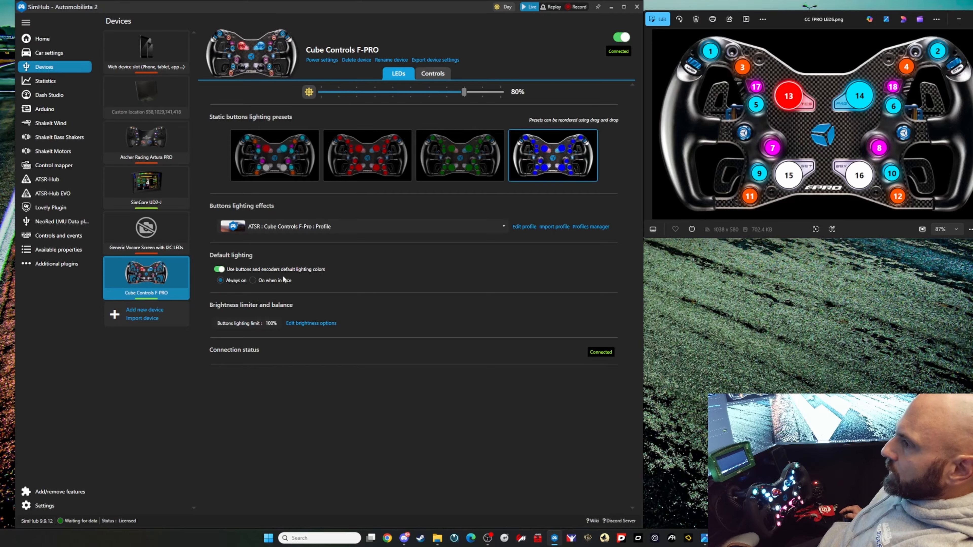
Open the ATSR-Hub EVO color themes and try Arctic Freeze and Emerald Meadow on the wheel.
{"action": "left_click", "coordinate": [63, 195]}
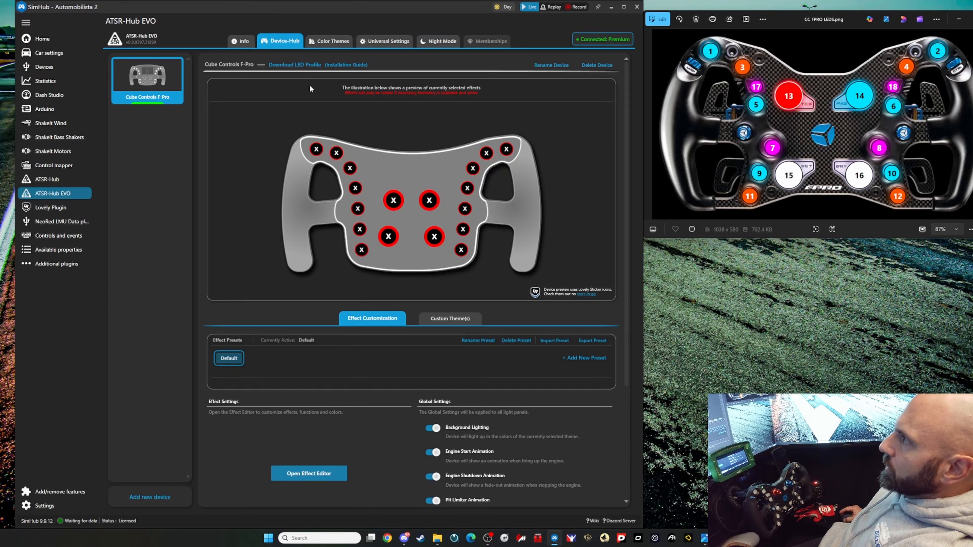
{"action": "left_click", "coordinate": [326, 41]}
{"action": "scroll", "coordinate": [305, 232], "scroll_direction": "down", "scroll_amount": 2}
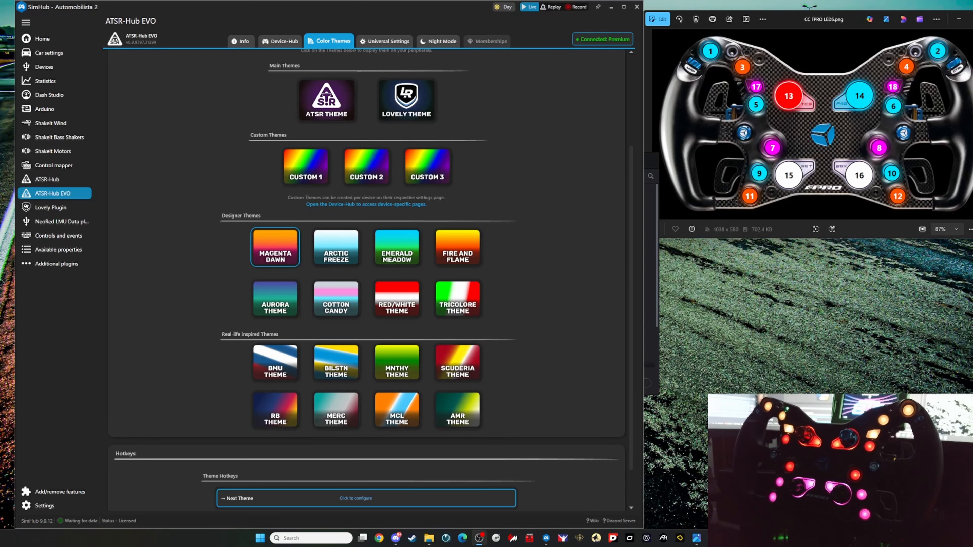
{"action": "left_click", "coordinate": [328, 250]}
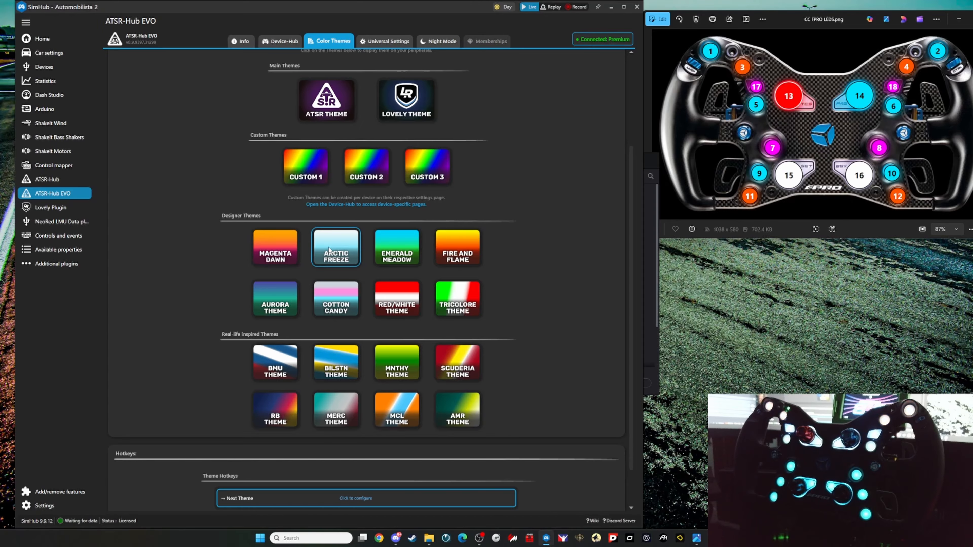
{"action": "left_click", "coordinate": [397, 254]}
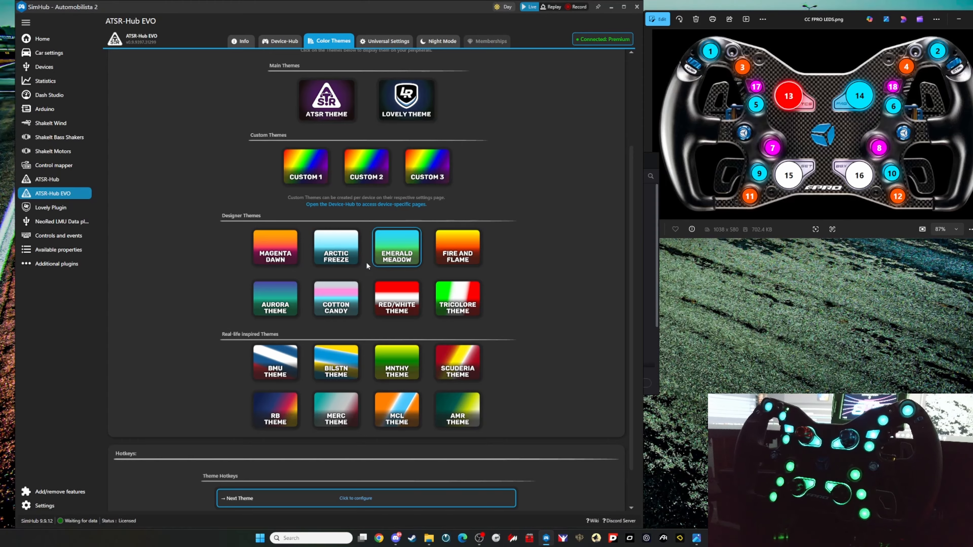
Try the Aurora, Cotton Candy, Red/White, Tricolore, BMU and BILSTN color themes on the wheel.
{"action": "left_click", "coordinate": [278, 303]}
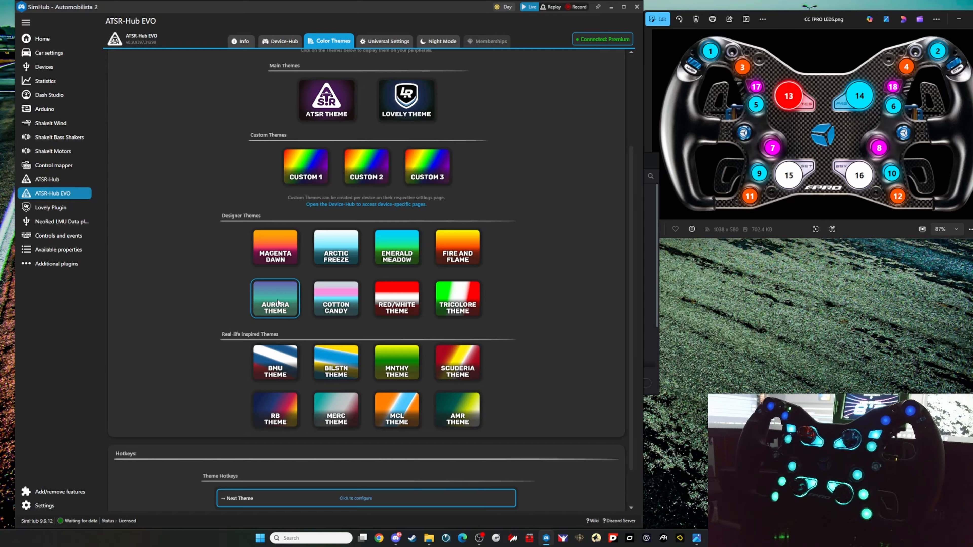
{"action": "left_click", "coordinate": [326, 307]}
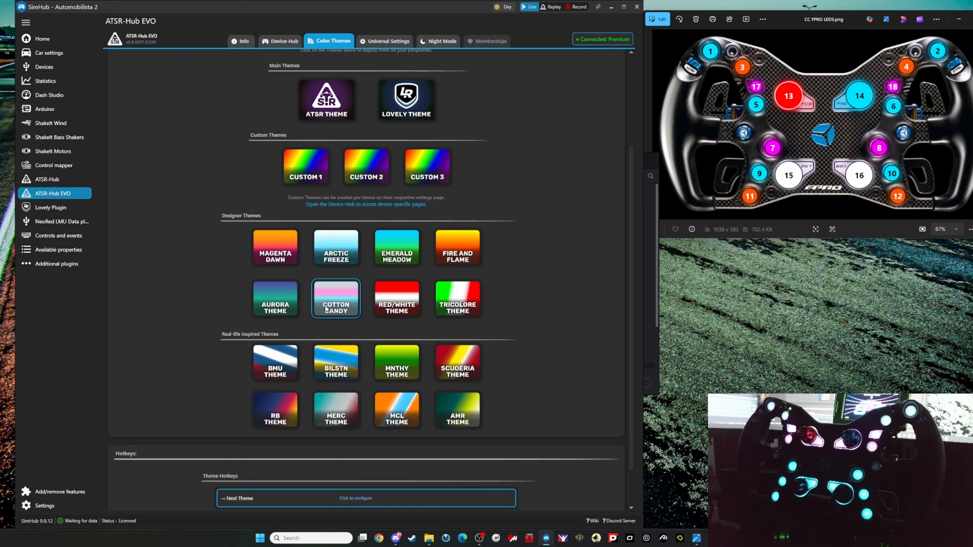
{"action": "left_click", "coordinate": [409, 304]}
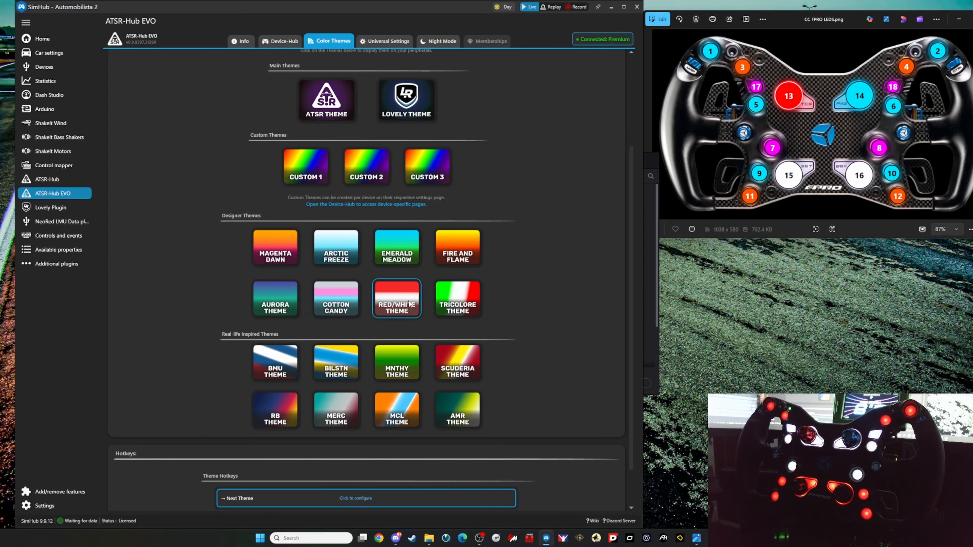
{"action": "left_click", "coordinate": [444, 301]}
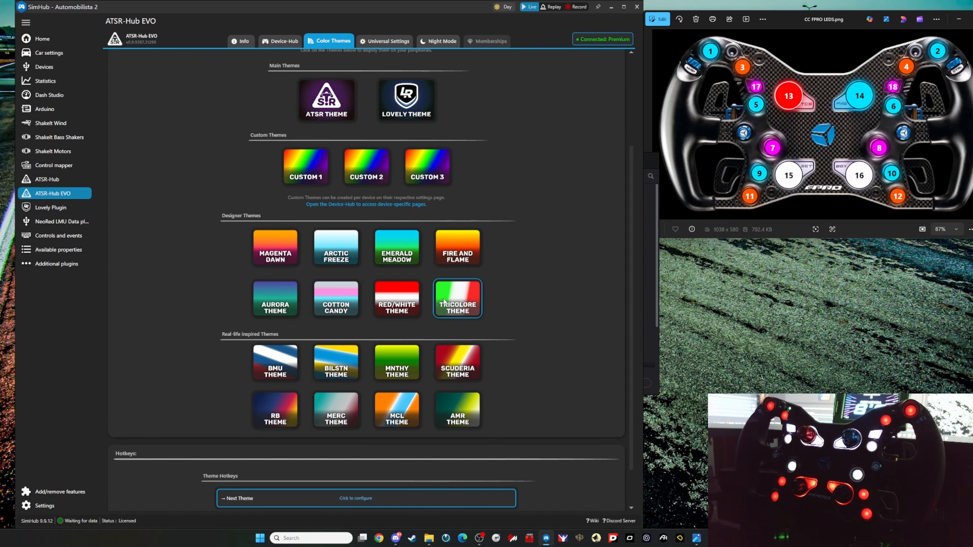
{"action": "left_click", "coordinate": [288, 361]}
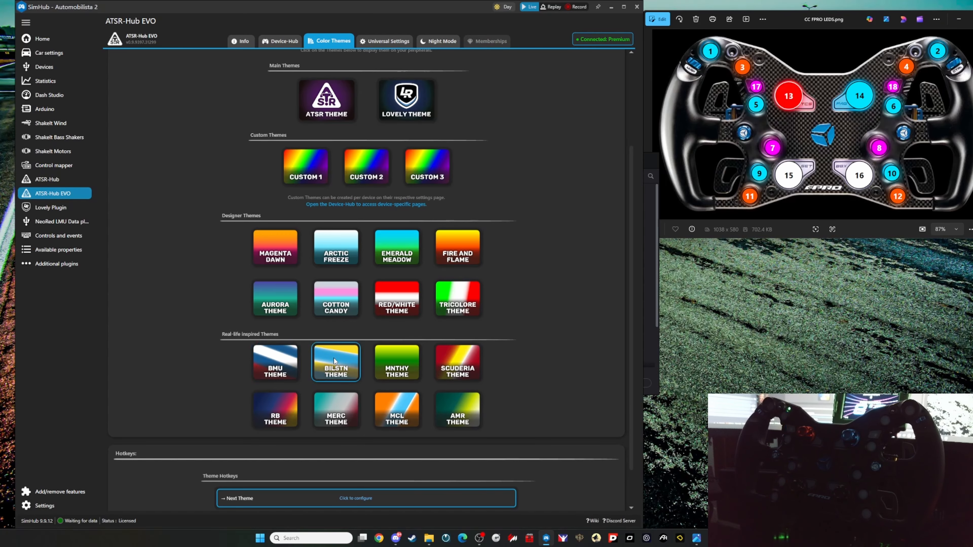
{"action": "scroll", "coordinate": [306, 361], "scroll_direction": "down", "scroll_amount": 1}
Cycle through all eight designer themes on the wheel, from Magenta Dawn to Fire and Flame, then from Tricolore back to Aurora.
{"action": "left_click", "coordinate": [289, 207]}
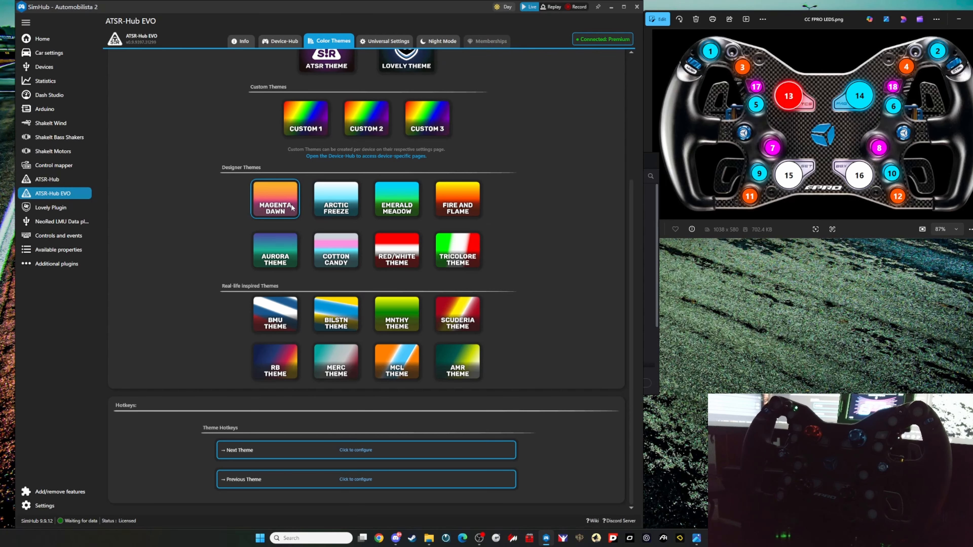
{"action": "left_click", "coordinate": [336, 207]}
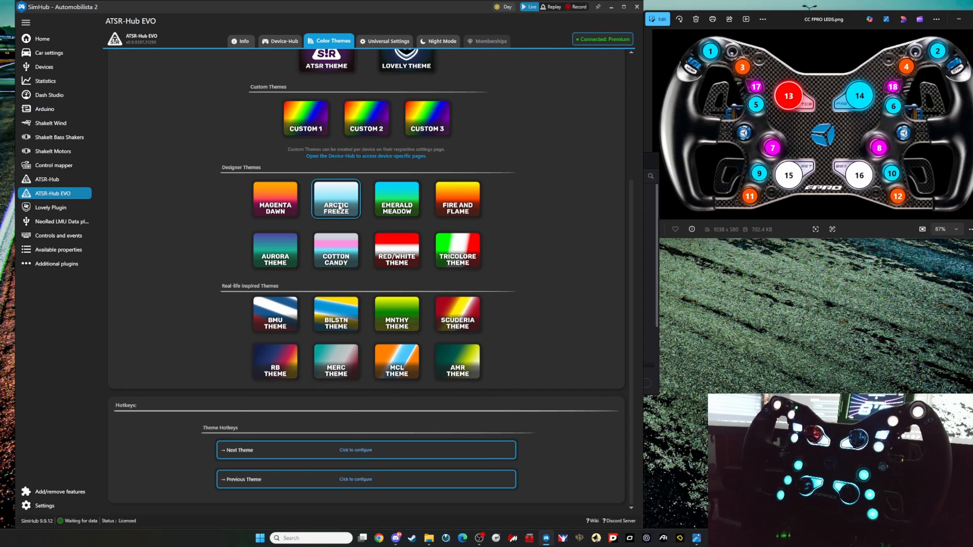
{"action": "left_click", "coordinate": [409, 207]}
{"action": "left_click", "coordinate": [458, 204]}
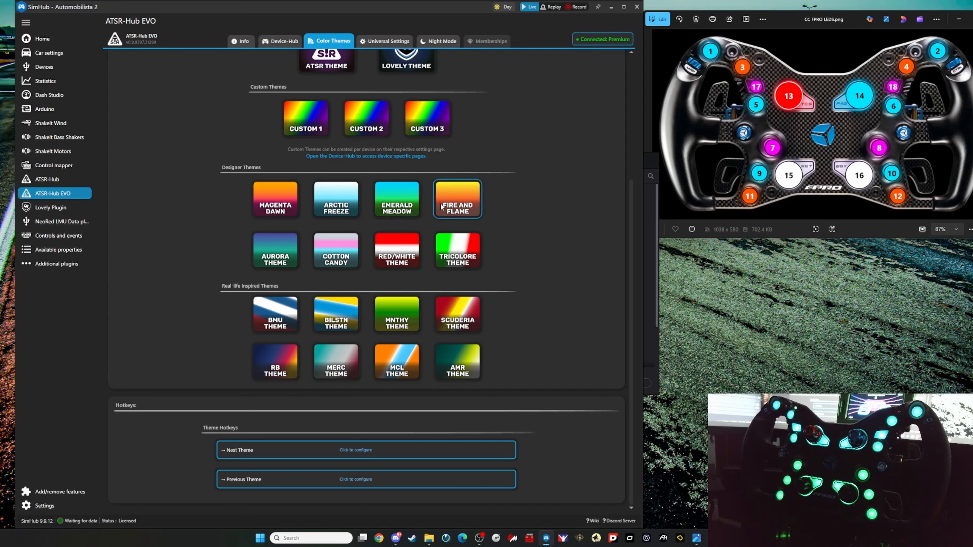
{"action": "left_click", "coordinate": [443, 259]}
{"action": "left_click", "coordinate": [407, 256]}
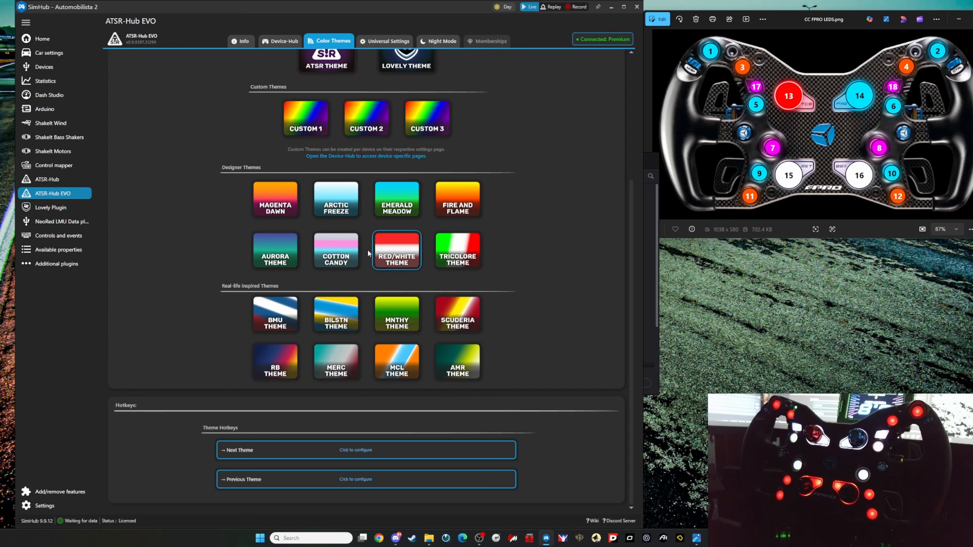
{"action": "left_click", "coordinate": [333, 255]}
{"action": "left_click", "coordinate": [288, 259]}
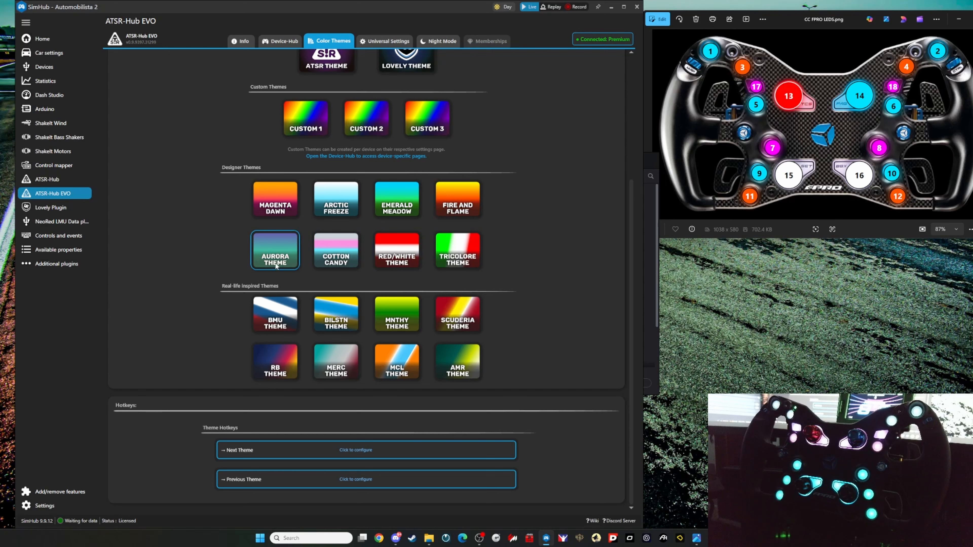
Try all the real-life inspired themes on the wheel, finishing with the BMU theme applied.
{"action": "left_click", "coordinate": [268, 316]}
{"action": "left_click", "coordinate": [335, 312]}
{"action": "left_click", "coordinate": [387, 308]}
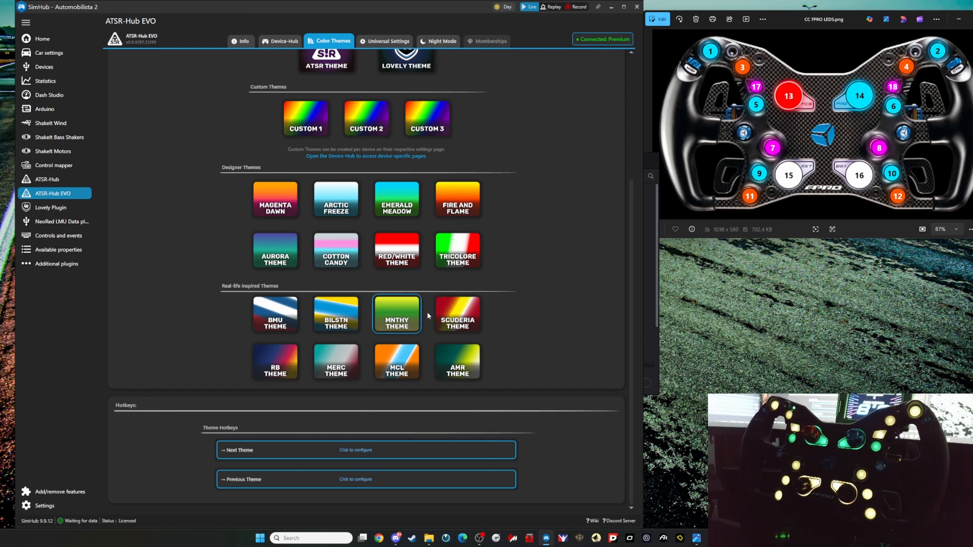
{"action": "left_click", "coordinate": [461, 326]}
{"action": "left_click", "coordinate": [465, 366]}
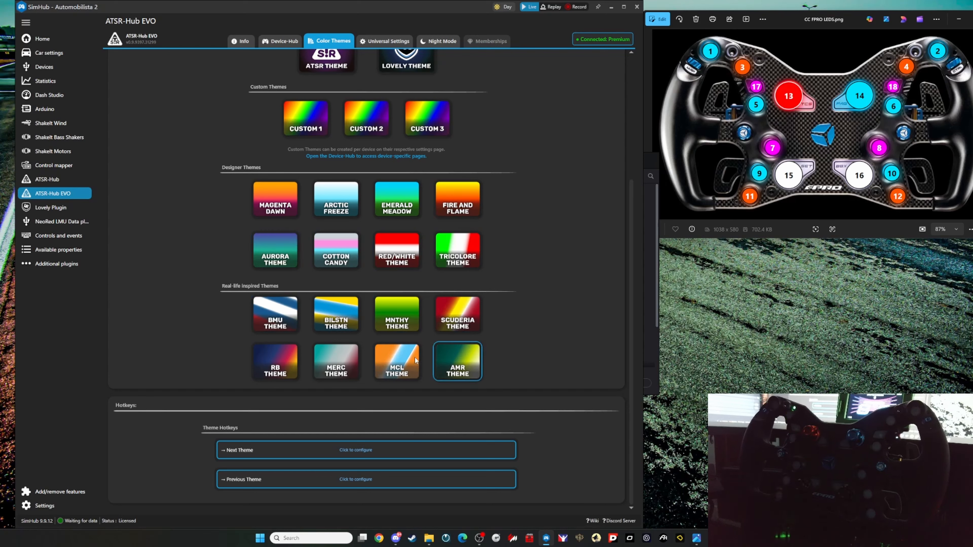
{"action": "left_click", "coordinate": [415, 358]}
{"action": "left_click", "coordinate": [337, 361]}
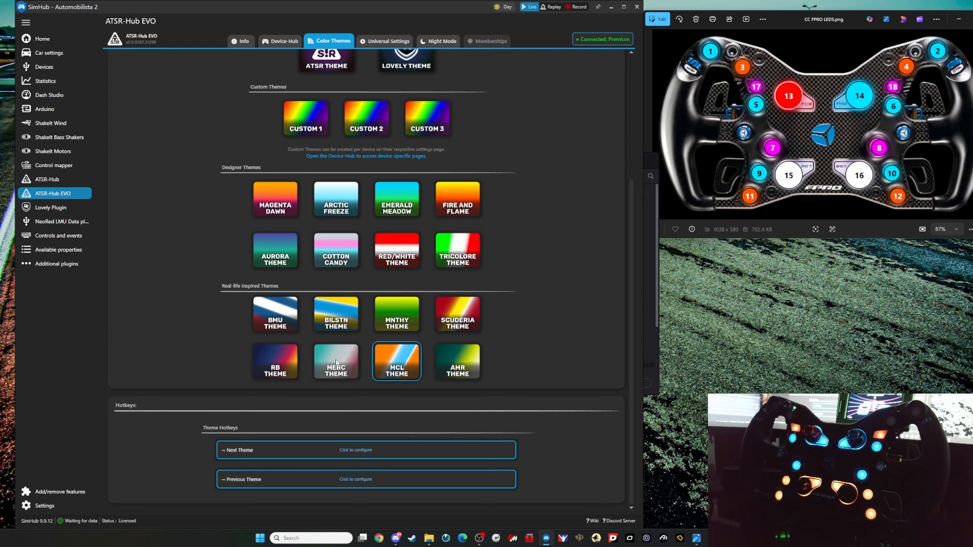
{"action": "left_click", "coordinate": [289, 361]}
{"action": "left_click", "coordinate": [278, 321]}
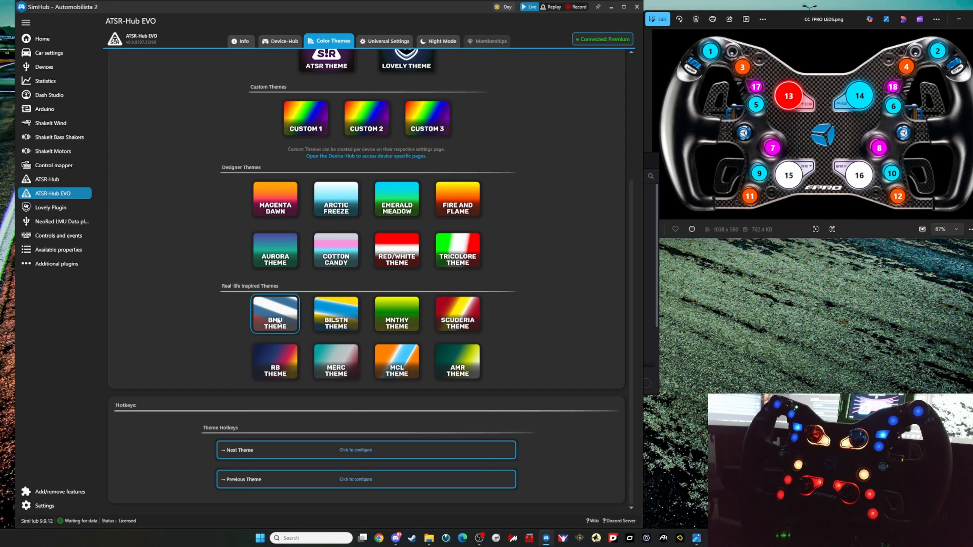